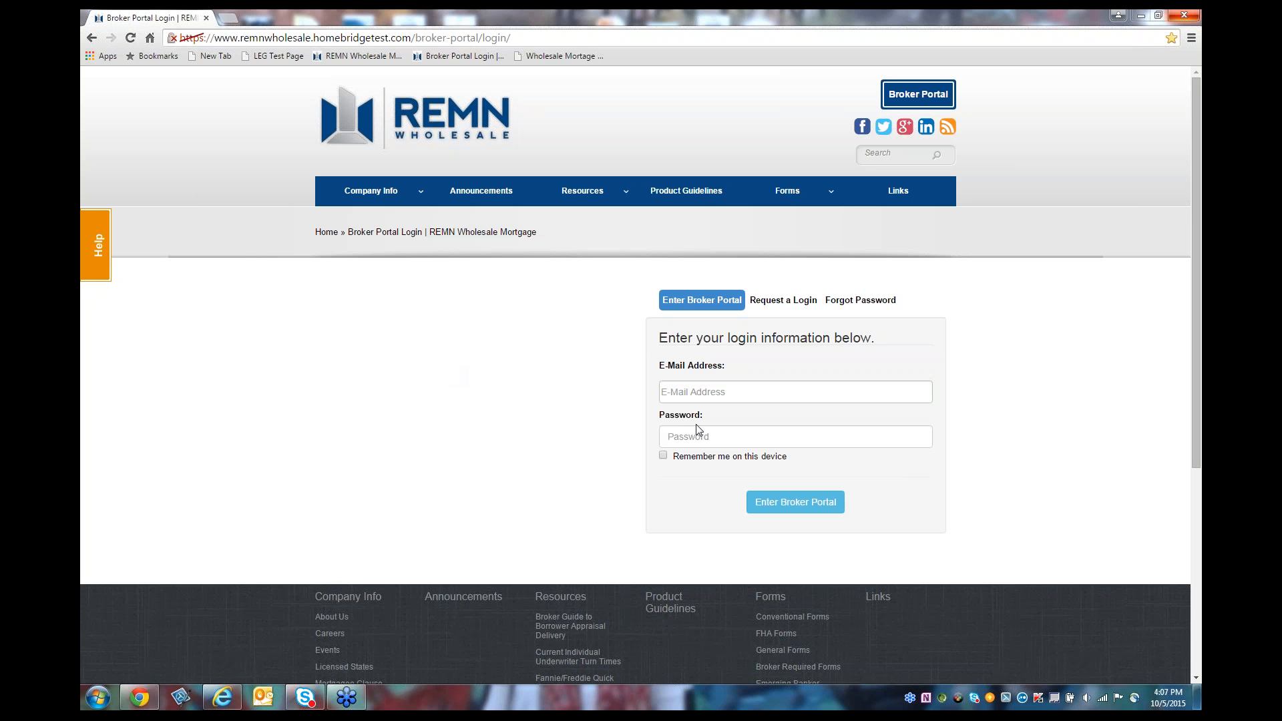
# Step: Sign in to the REMN broker portal with the broker's e-mail address and account password
pyautogui.click(737, 395)
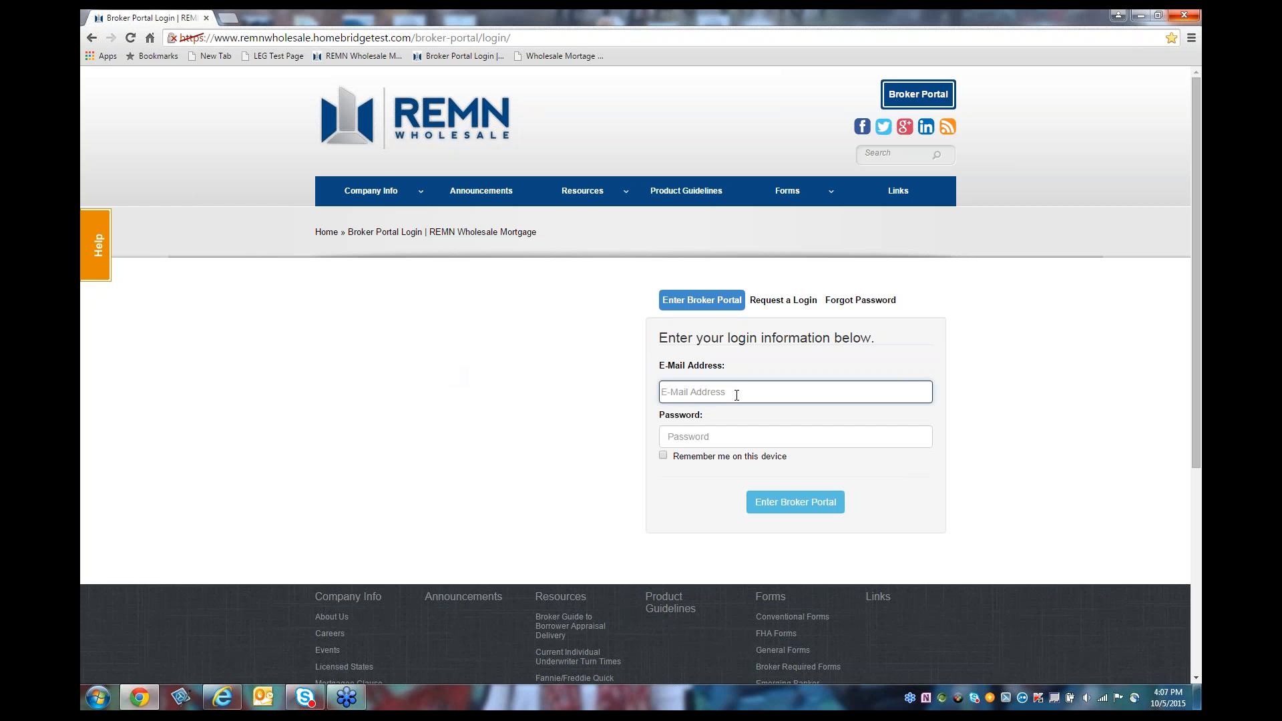
pyautogui.press('Tab')
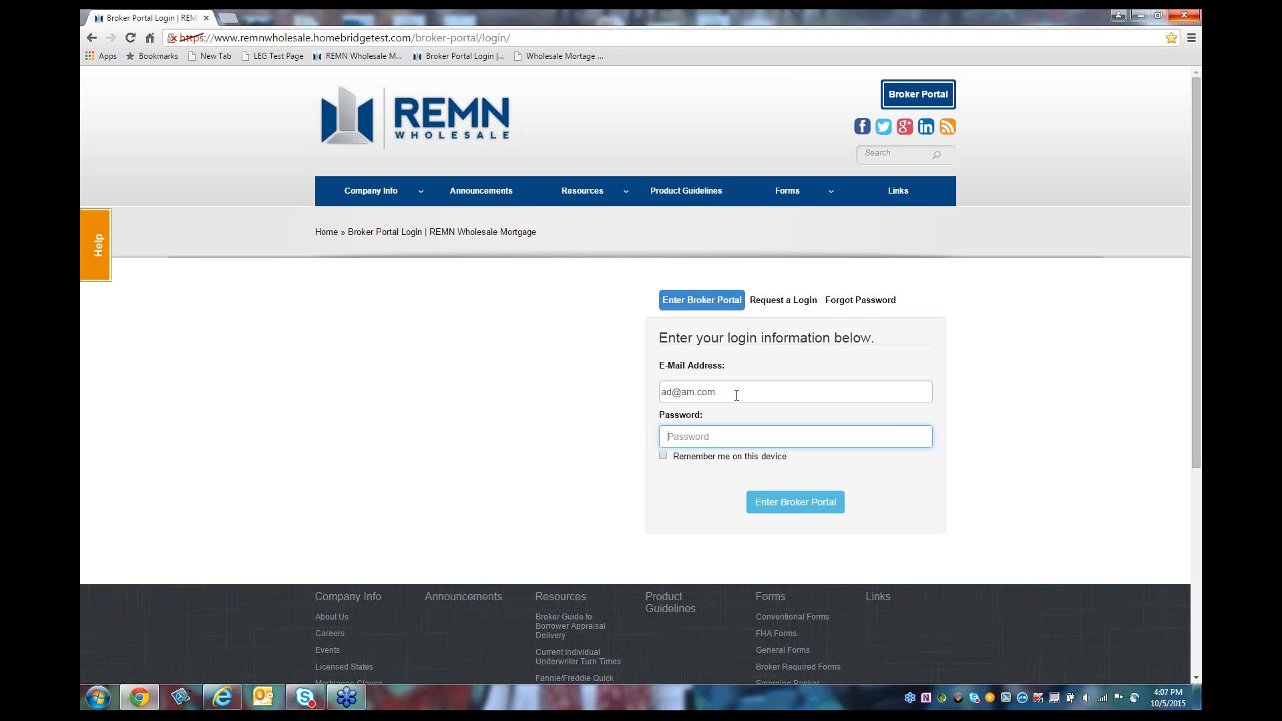
pyautogui.write('******')
pyautogui.click(842, 501)
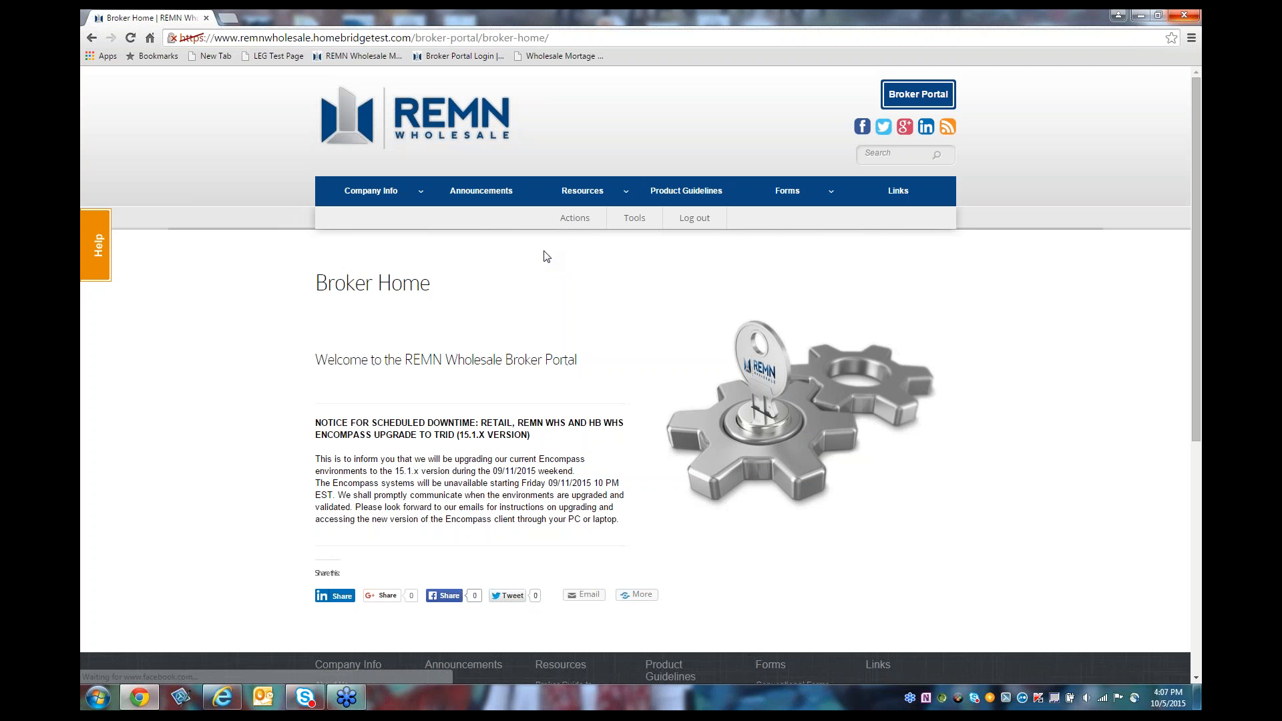
# Step: Launch the Loan Estimate Generator from the portal's Tools menu
pyautogui.moveTo(596, 226)
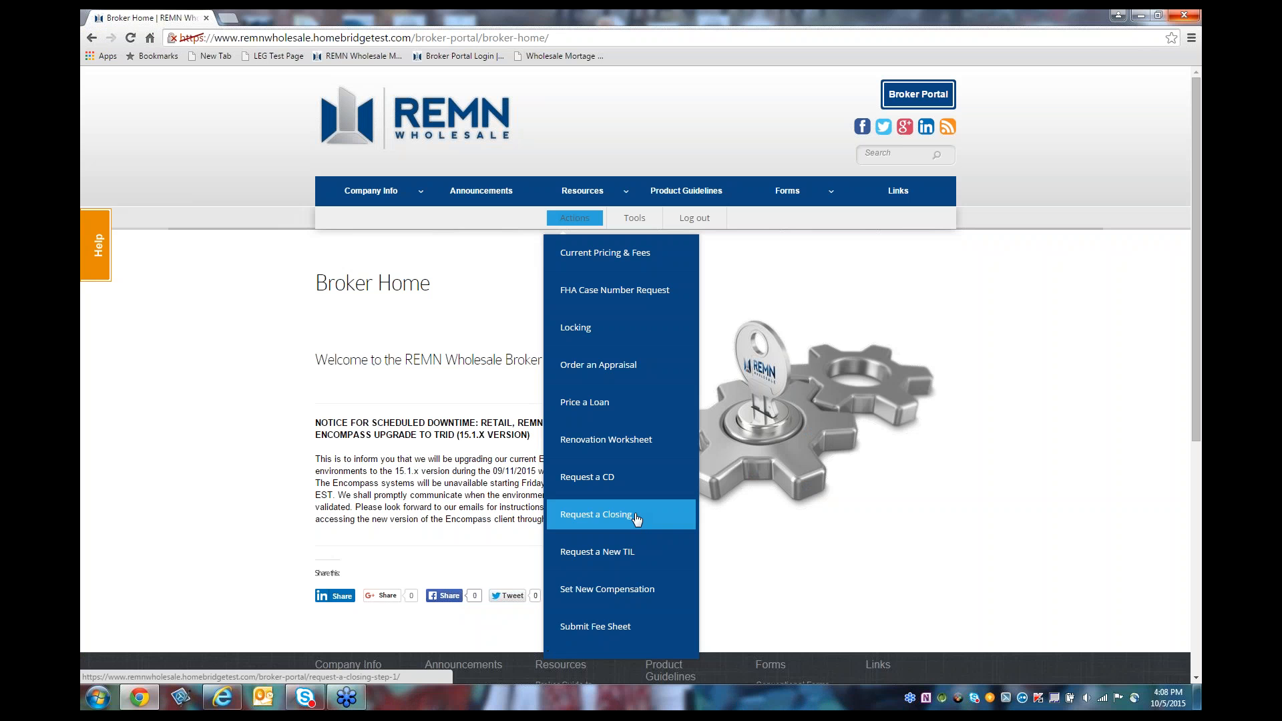
pyautogui.moveTo(636, 219)
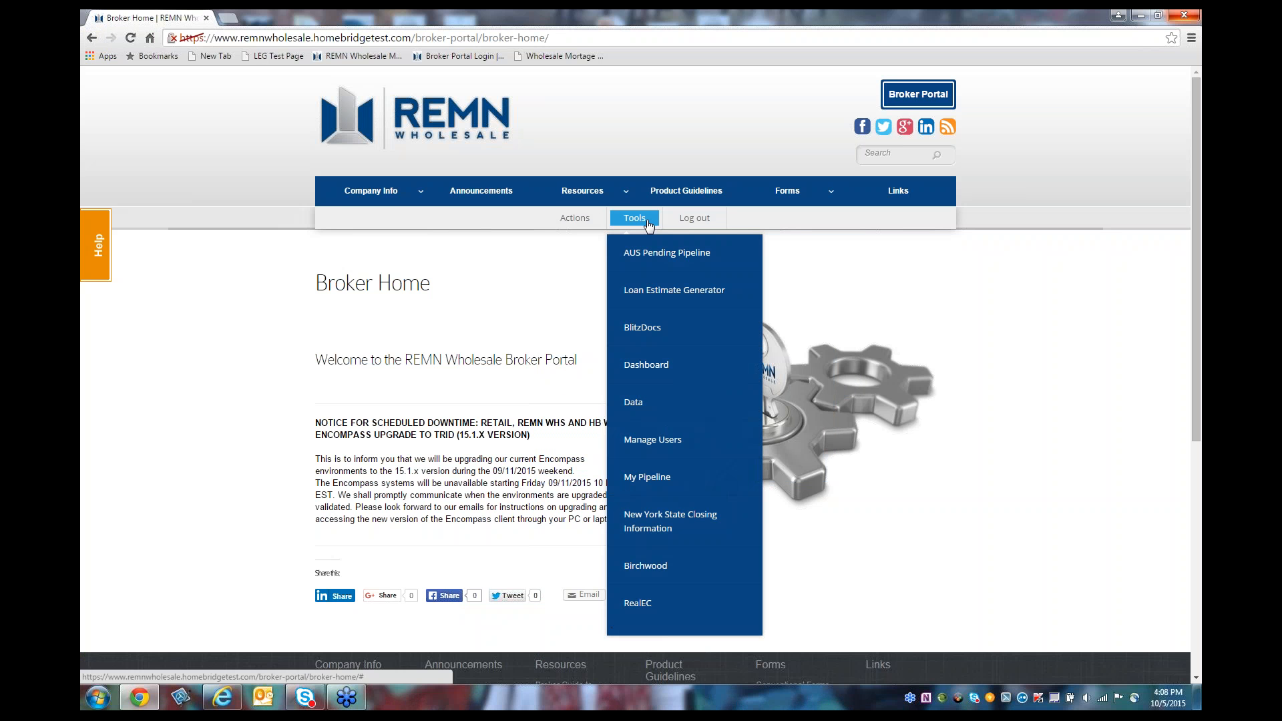
pyautogui.click(643, 302)
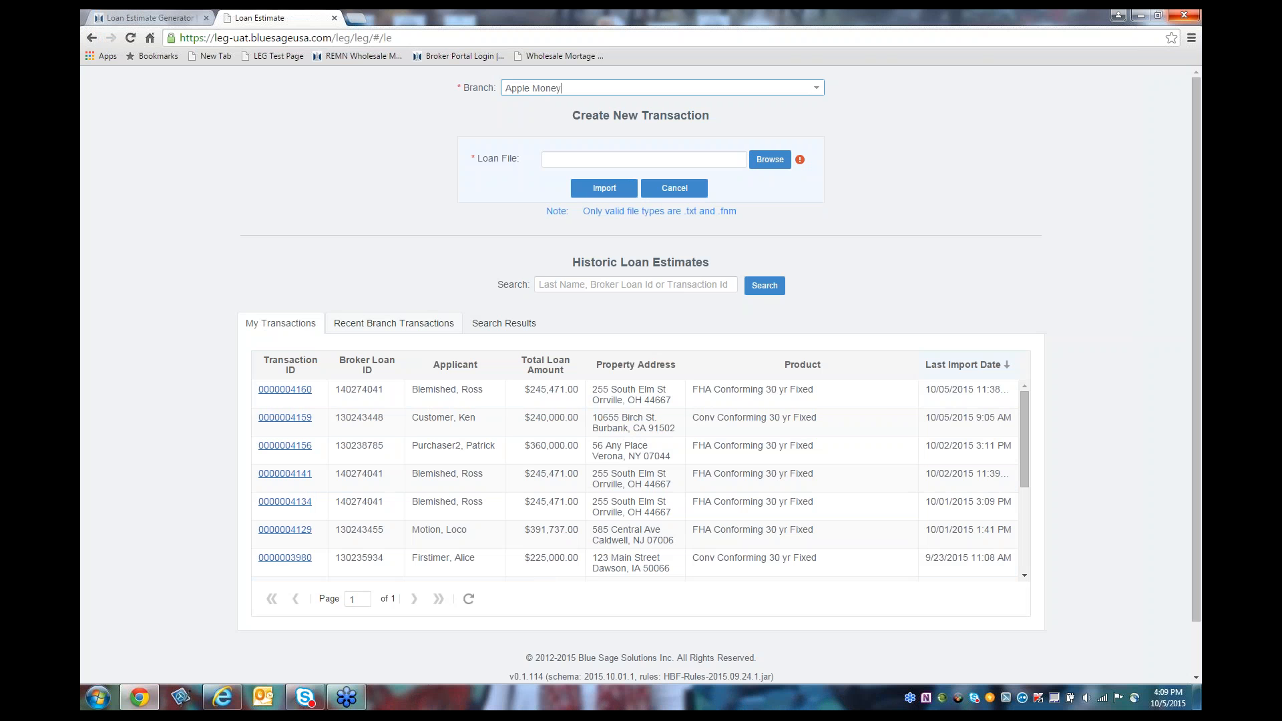
# Step: Glance at branch and personal transactions, then attach the borrower's .fnm loan file
pyautogui.click(394, 323)
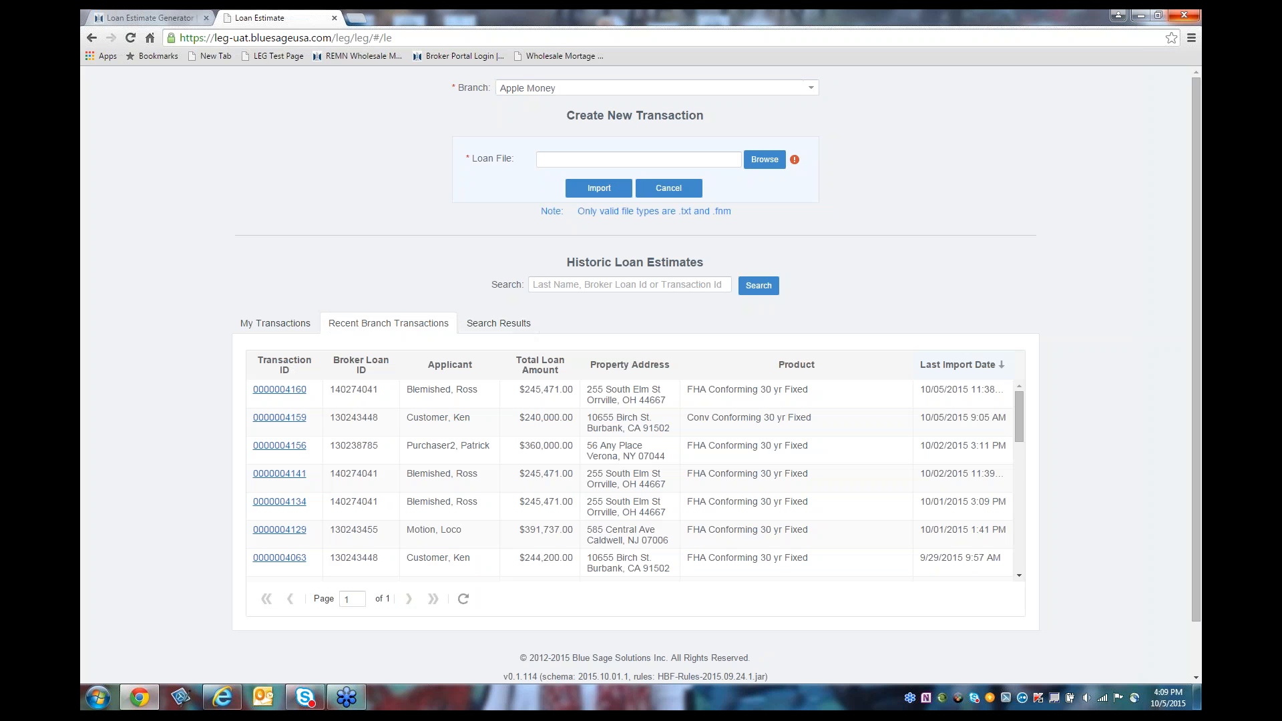
pyautogui.click(281, 330)
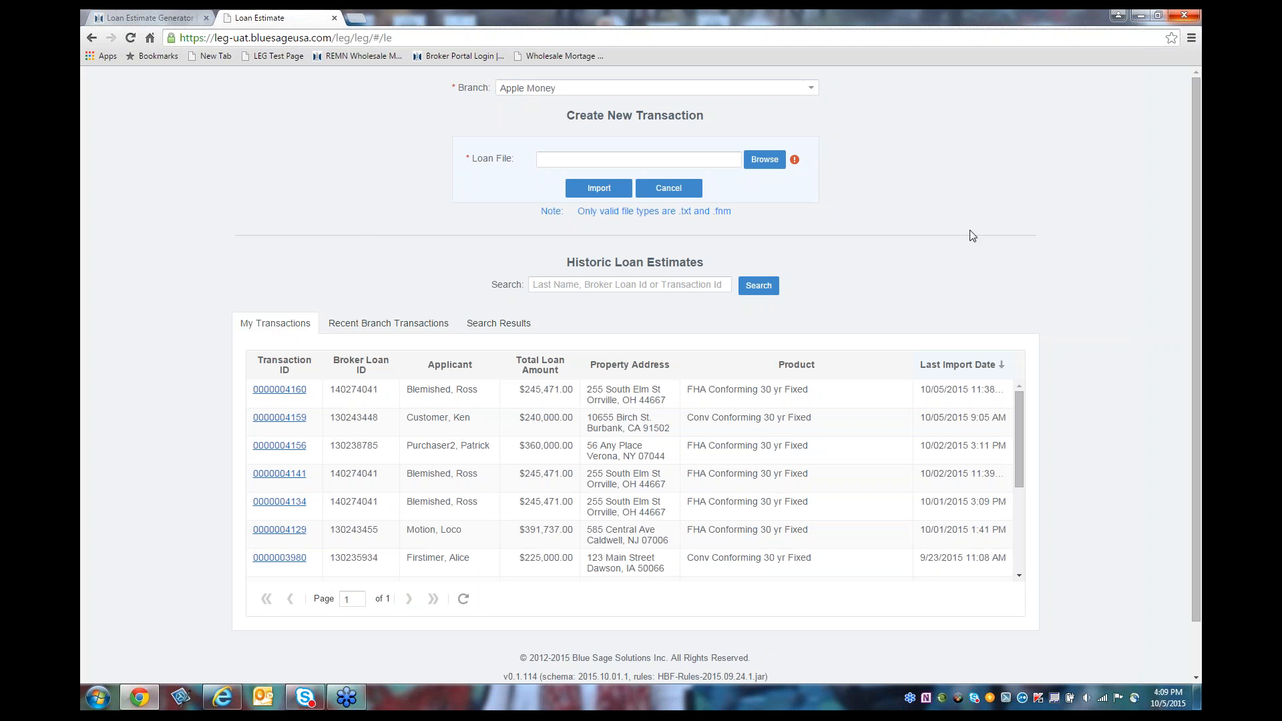
pyautogui.click(760, 161)
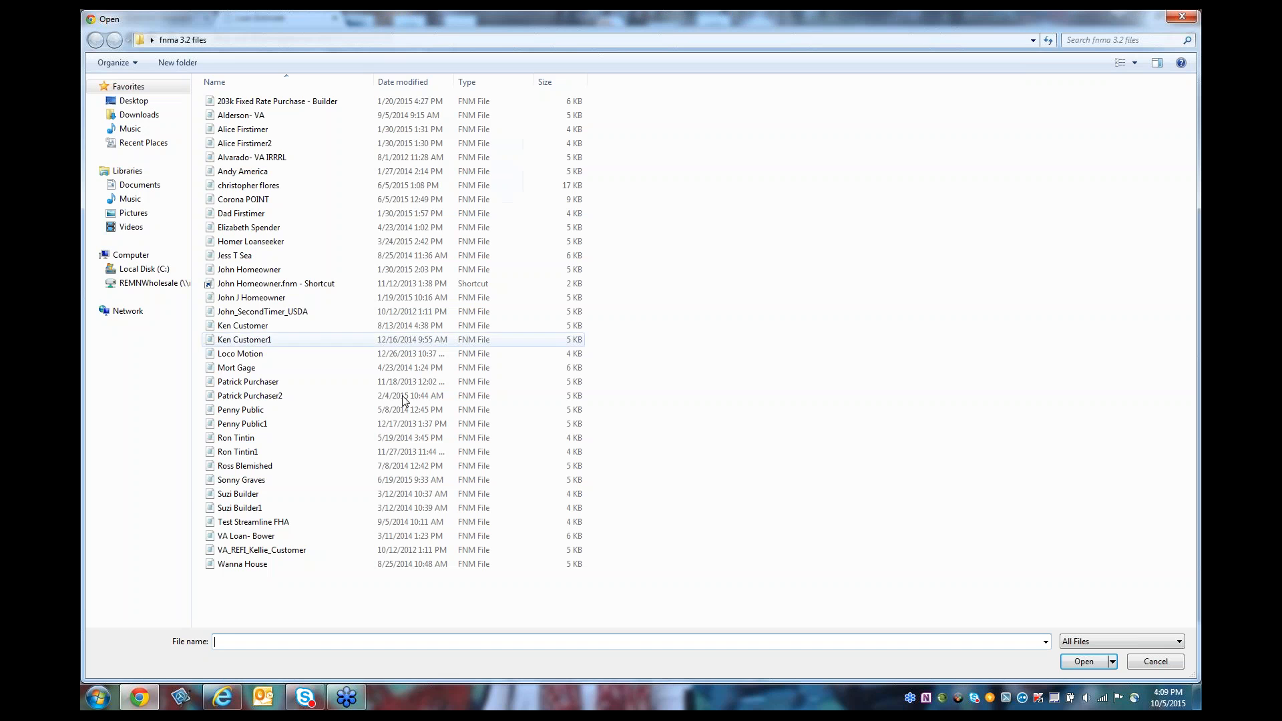
pyautogui.click(277, 466)
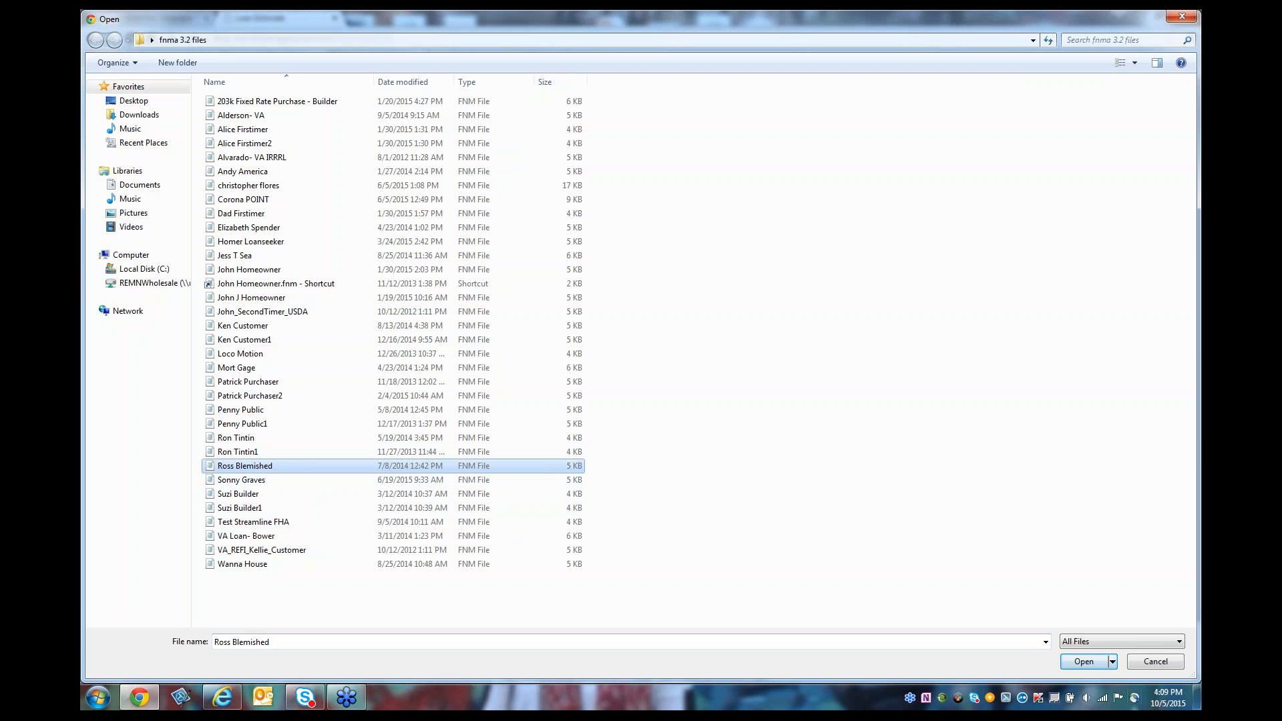
pyautogui.click(1069, 664)
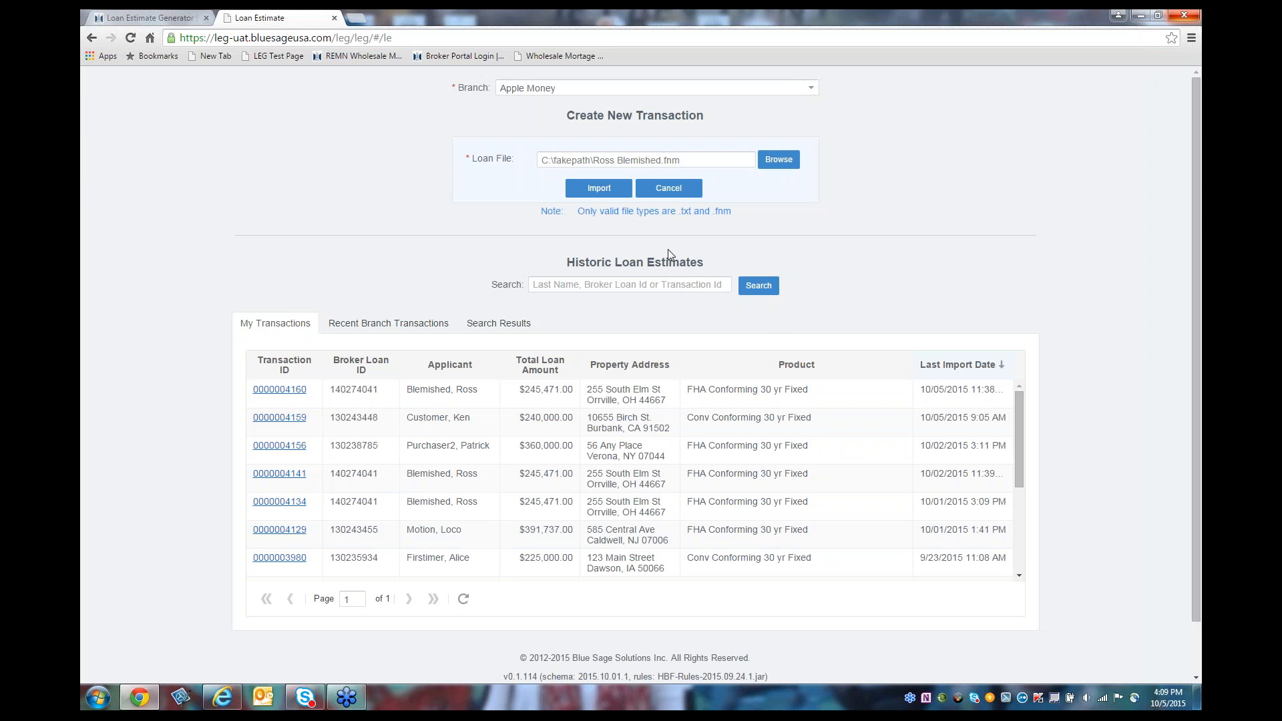
# Step: Import the loan file, giving an FHA Conforming 30 yr Fixed loan of $241,250 at 4.500%
pyautogui.click(619, 193)
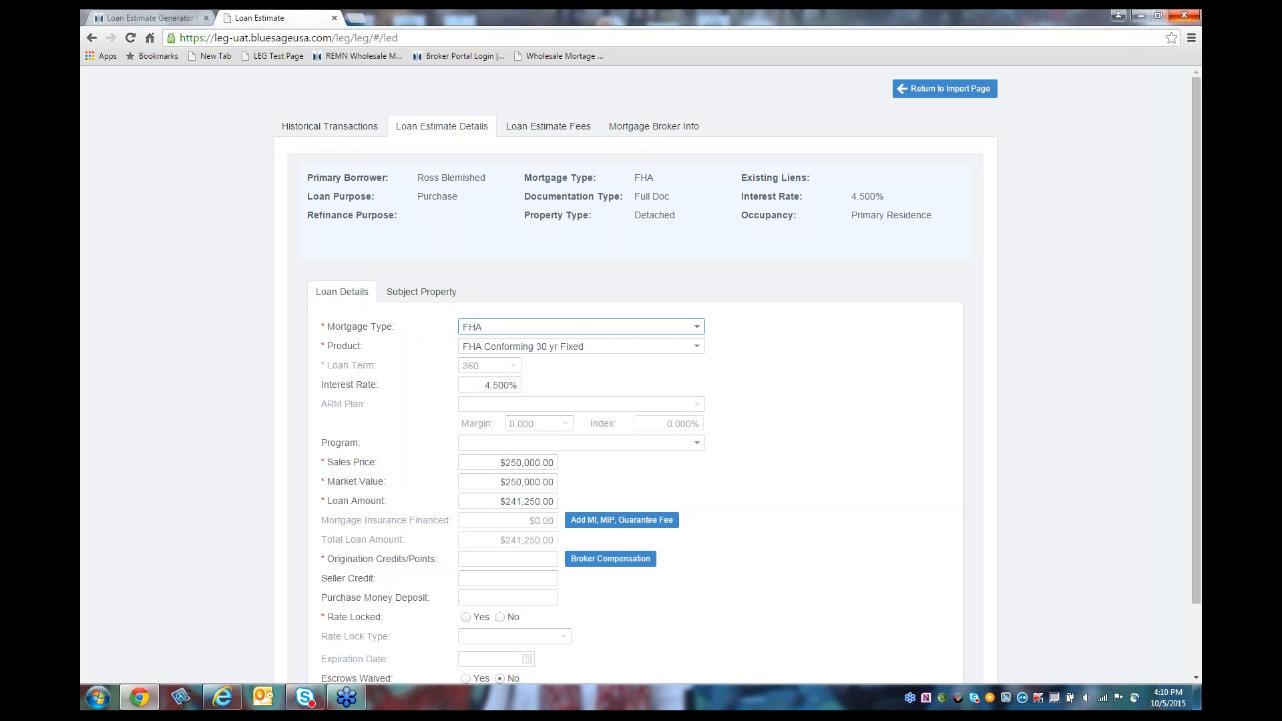
# Step: Keep FHA / FHA Conforming 30 yr Fixed and change the interest rate to 4.25%
pyautogui.click(697, 329)
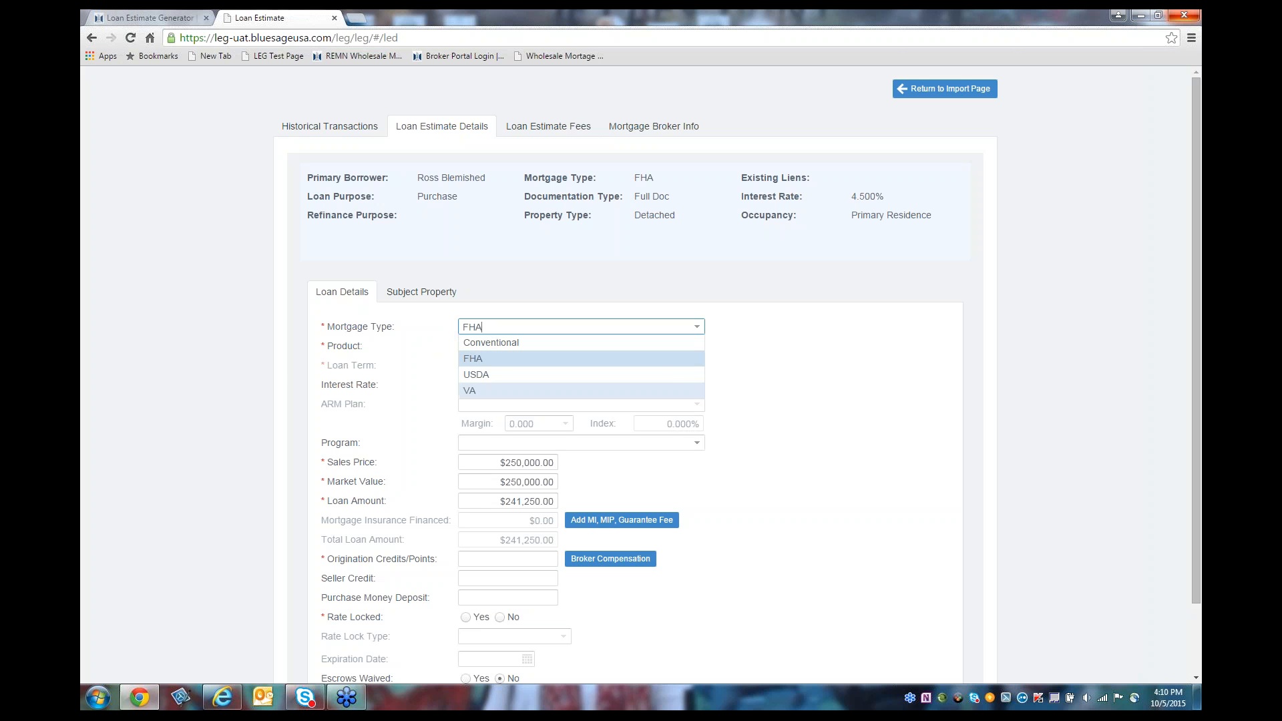
pyautogui.click(658, 361)
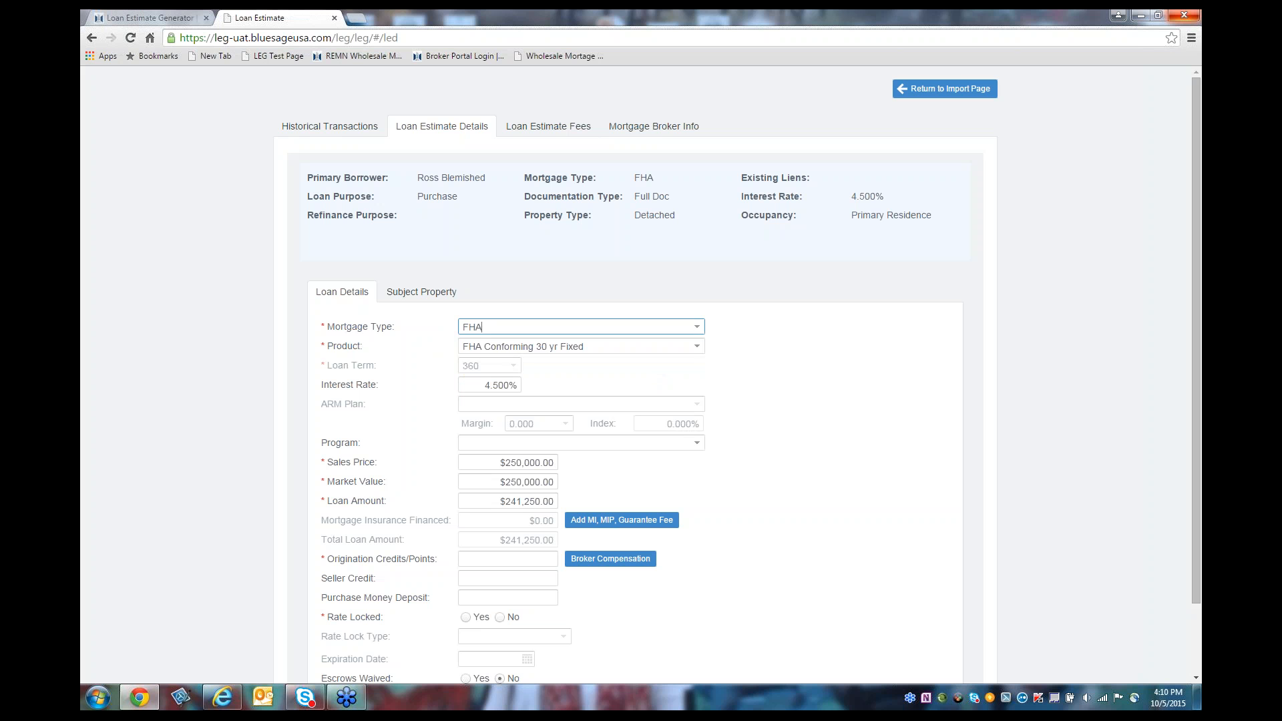
pyautogui.click(697, 348)
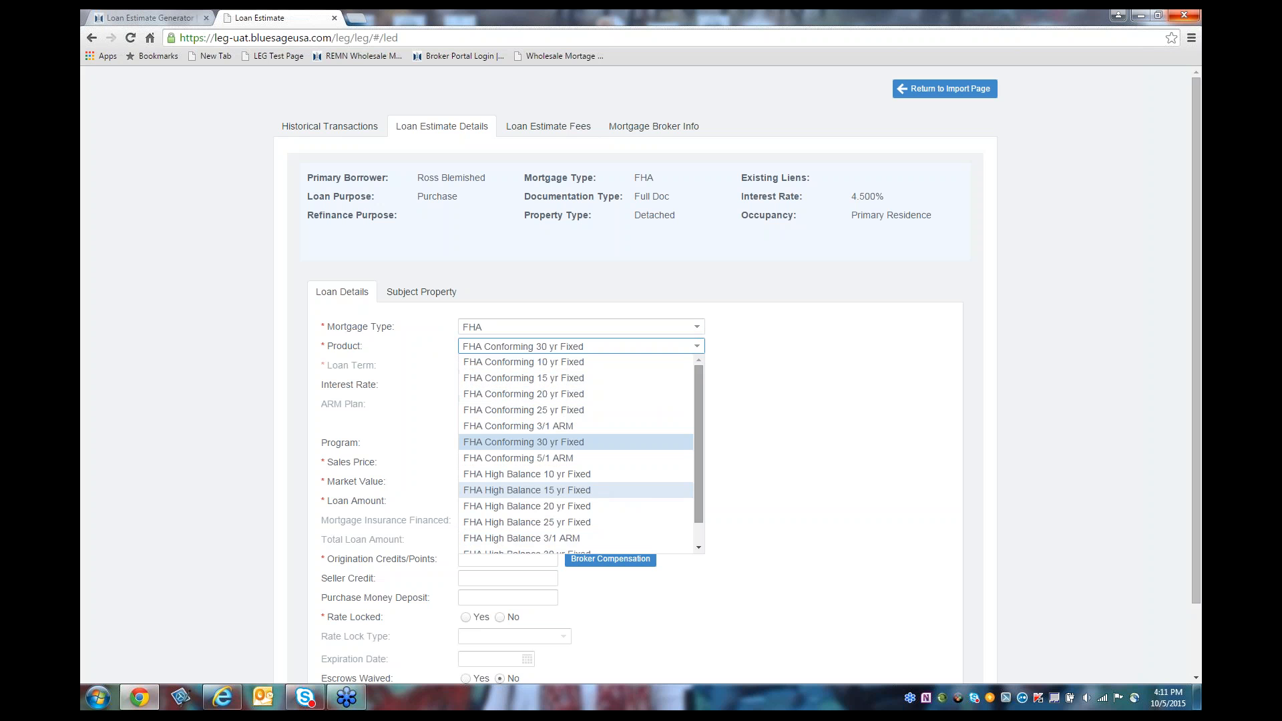
pyautogui.click(746, 489)
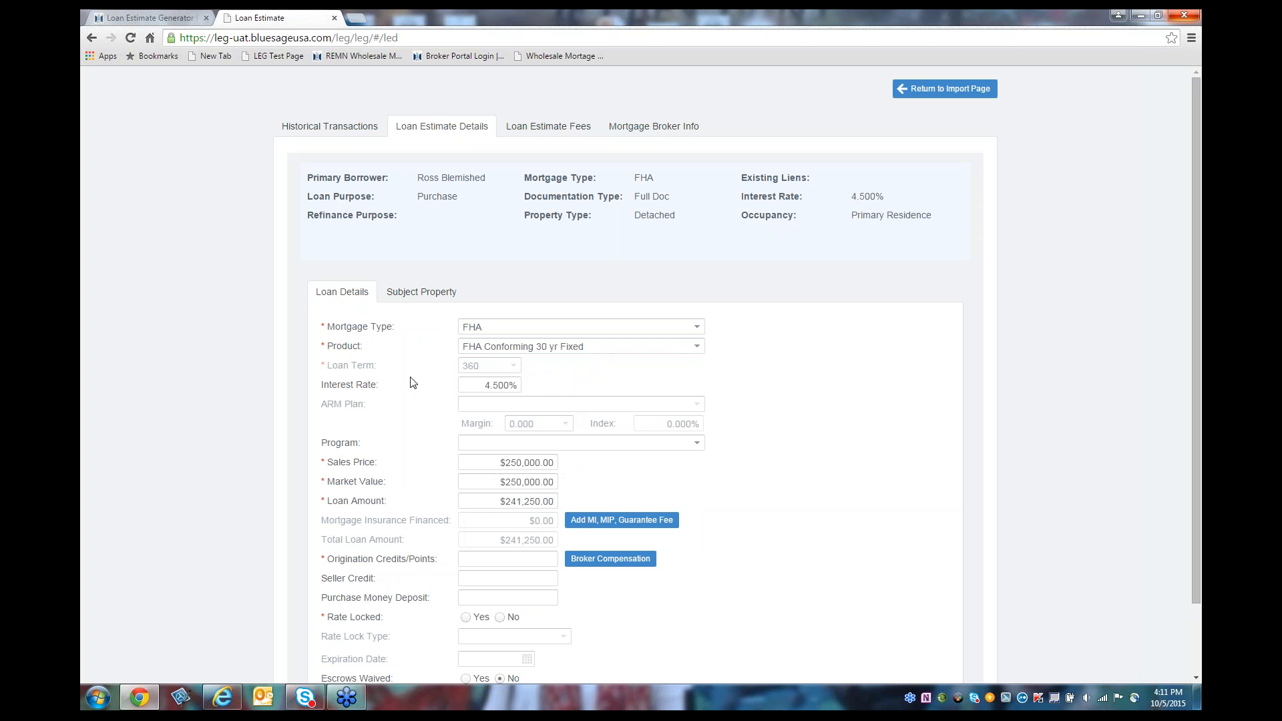
pyautogui.click(484, 387)
pyautogui.write('4.25')
pyautogui.press('Tab')
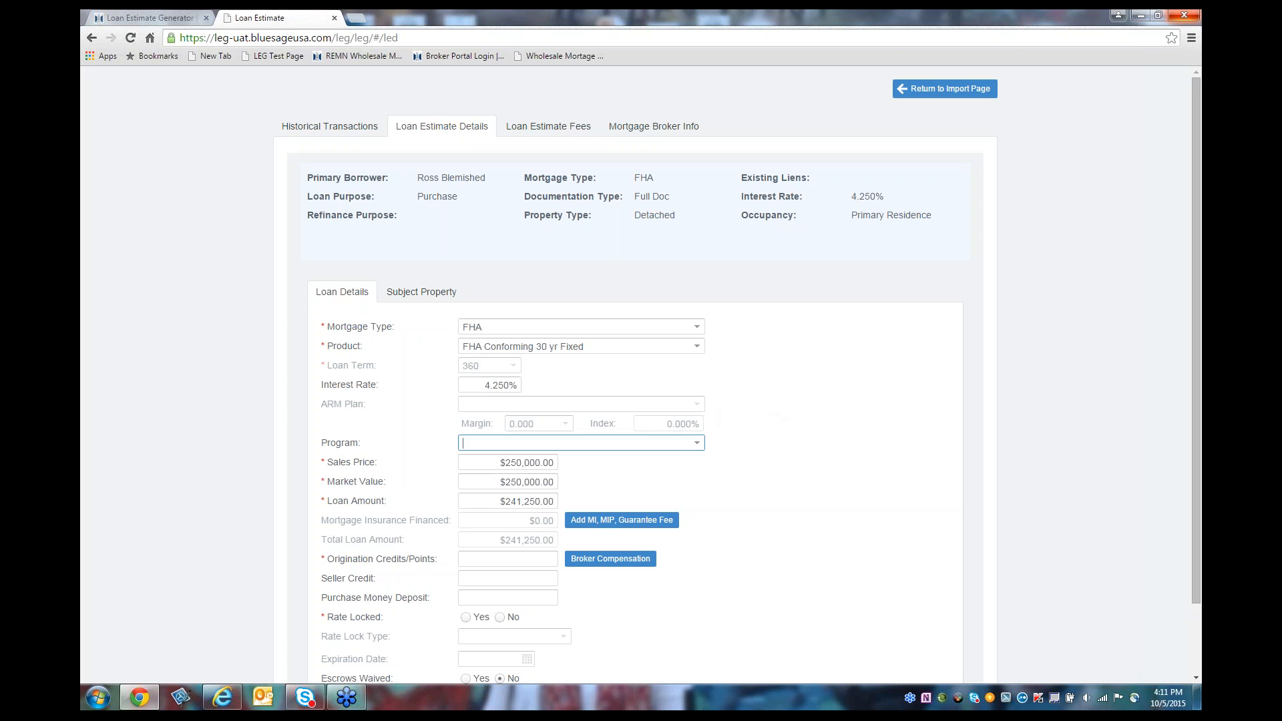
pyautogui.click(699, 448)
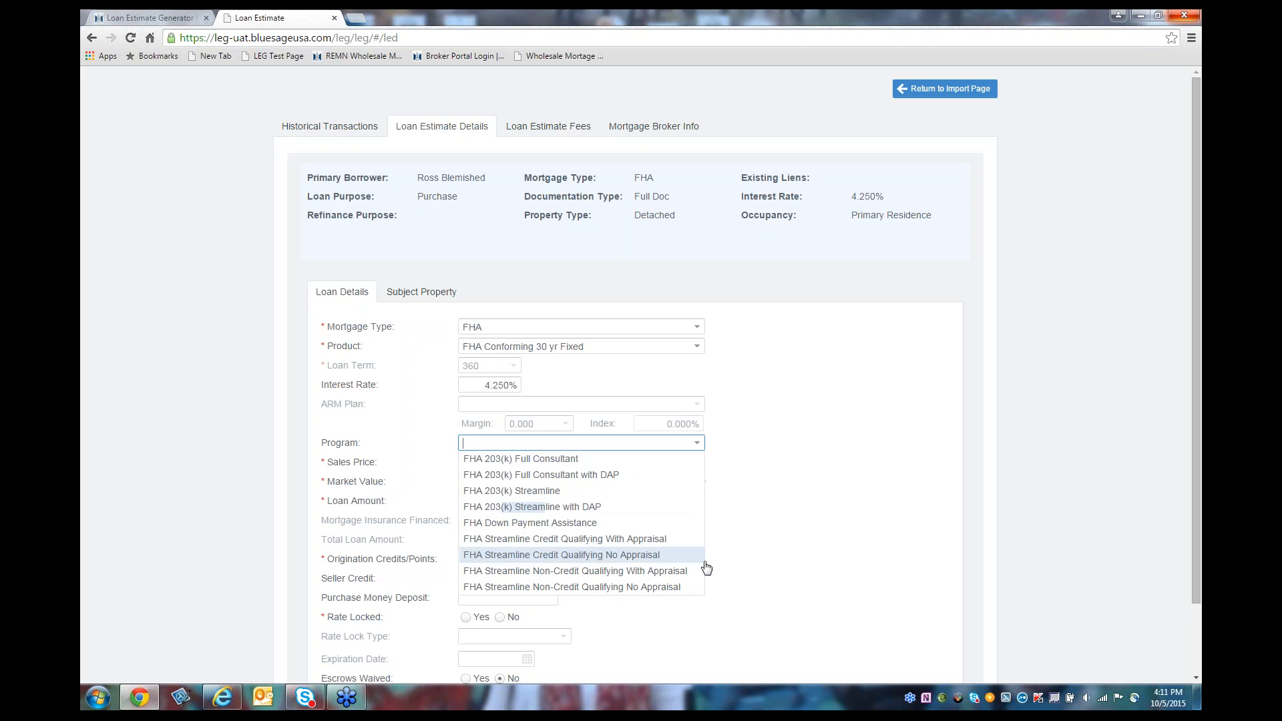
pyautogui.click(758, 474)
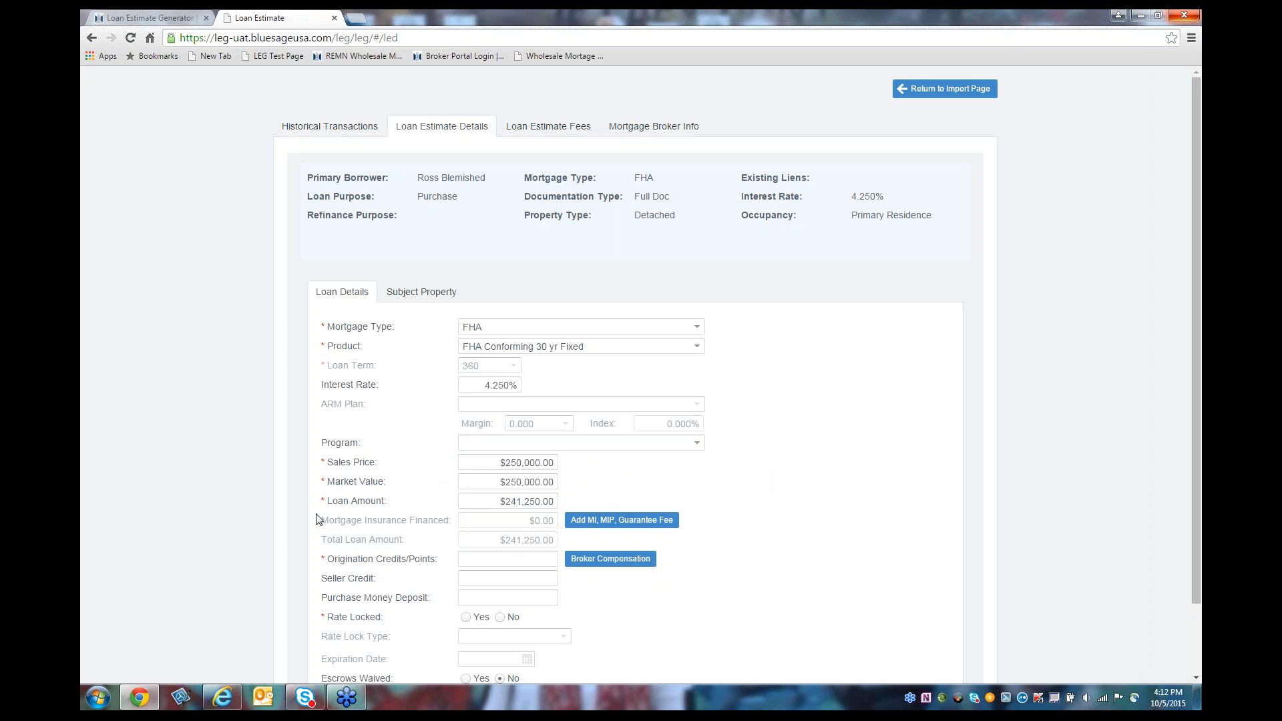
pyautogui.click(621, 525)
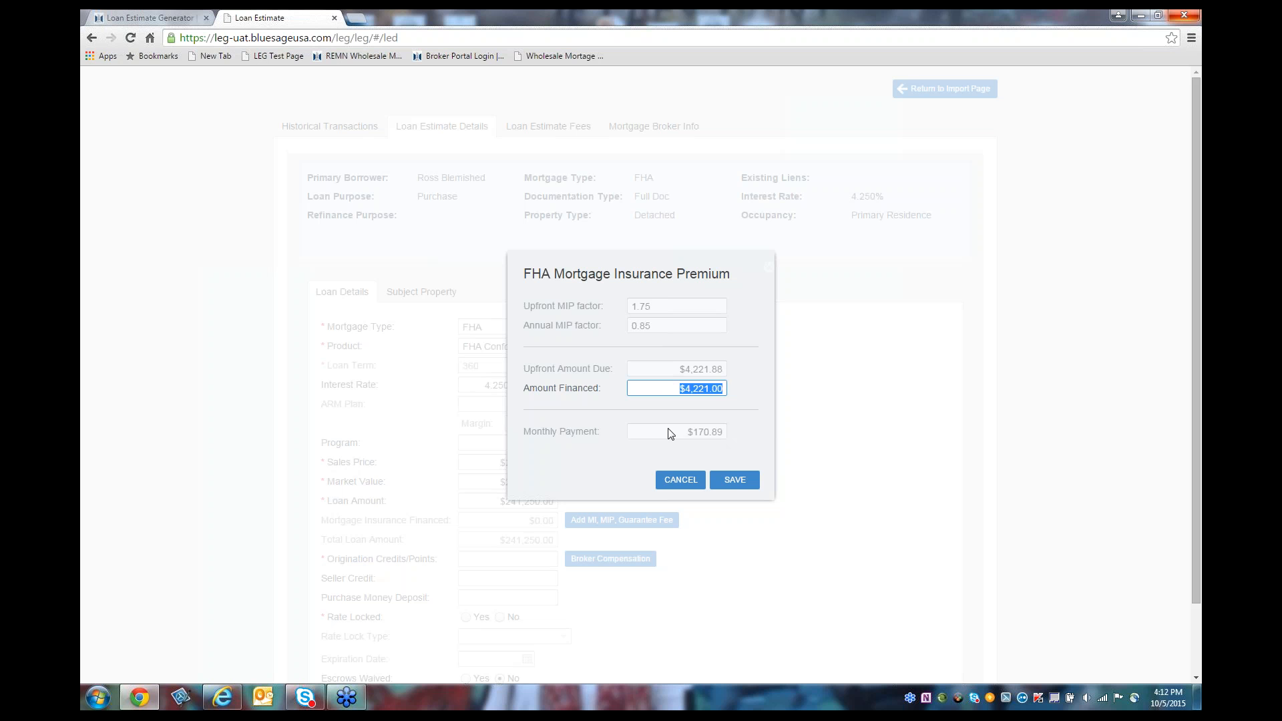
pyautogui.click(728, 486)
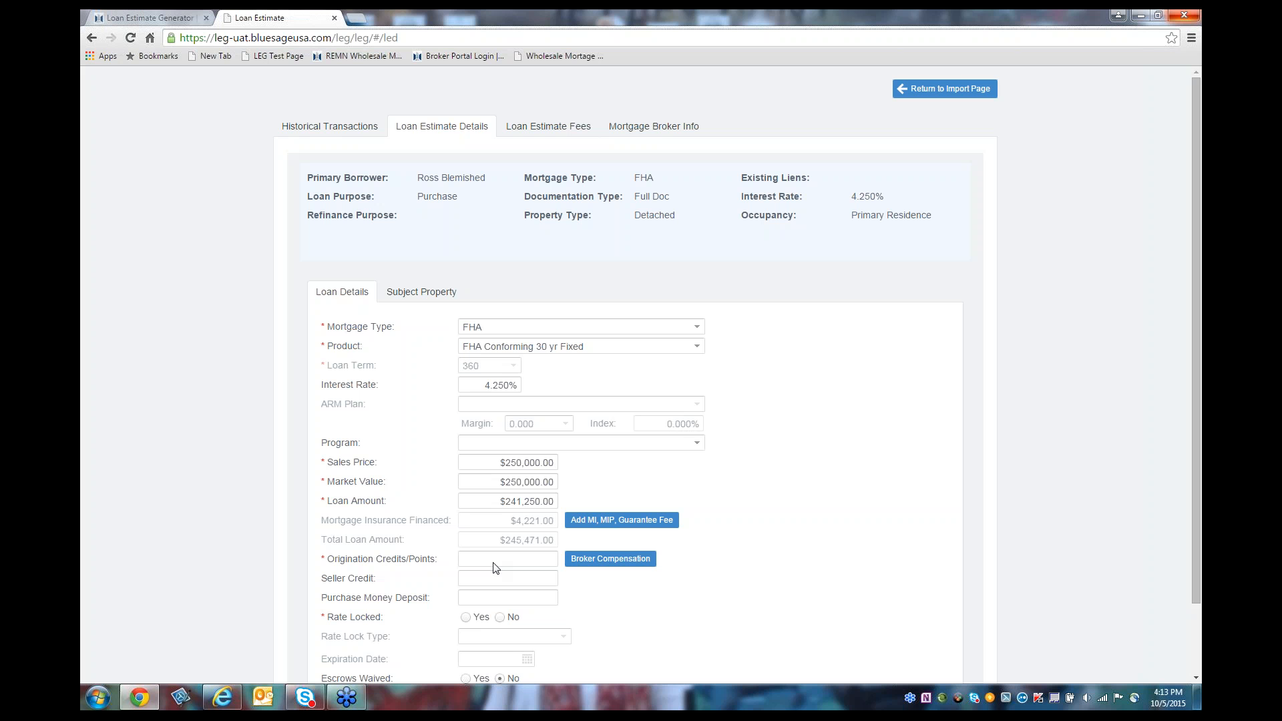
pyautogui.click(598, 567)
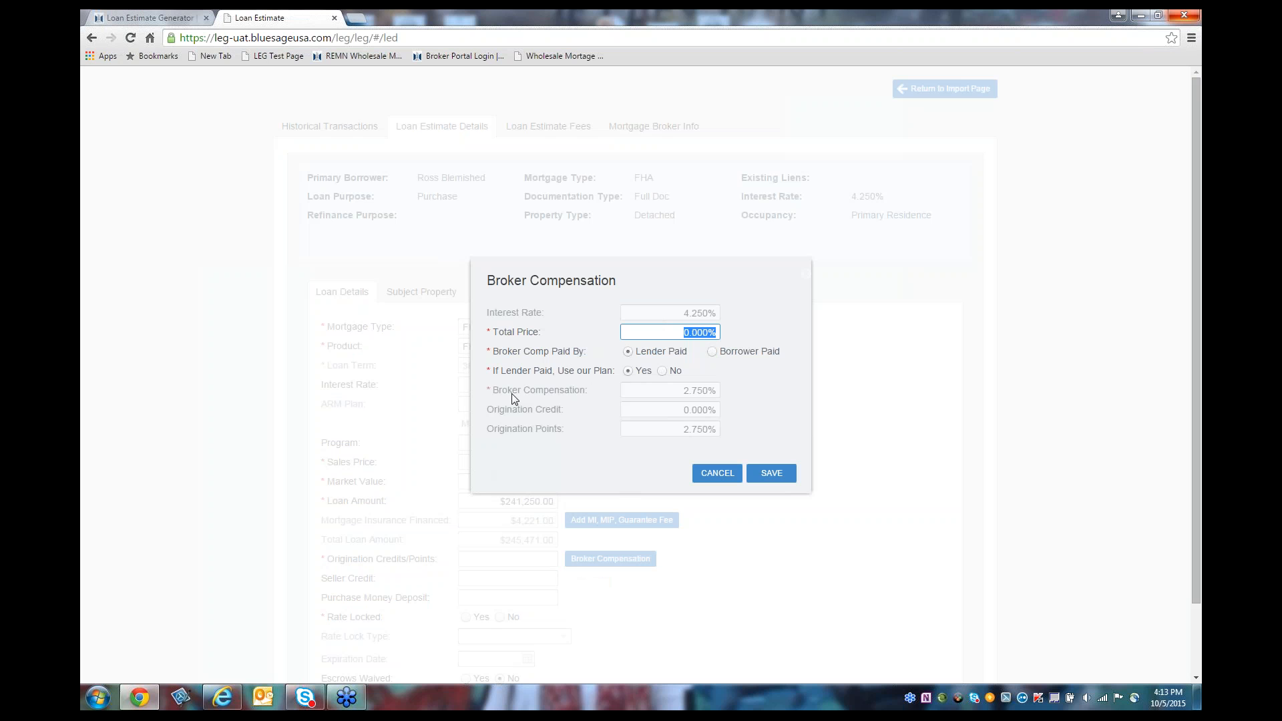
# Step: Try opting out of the lender plan with 2.50% borrower-paid broker compensation
pyautogui.click(662, 372)
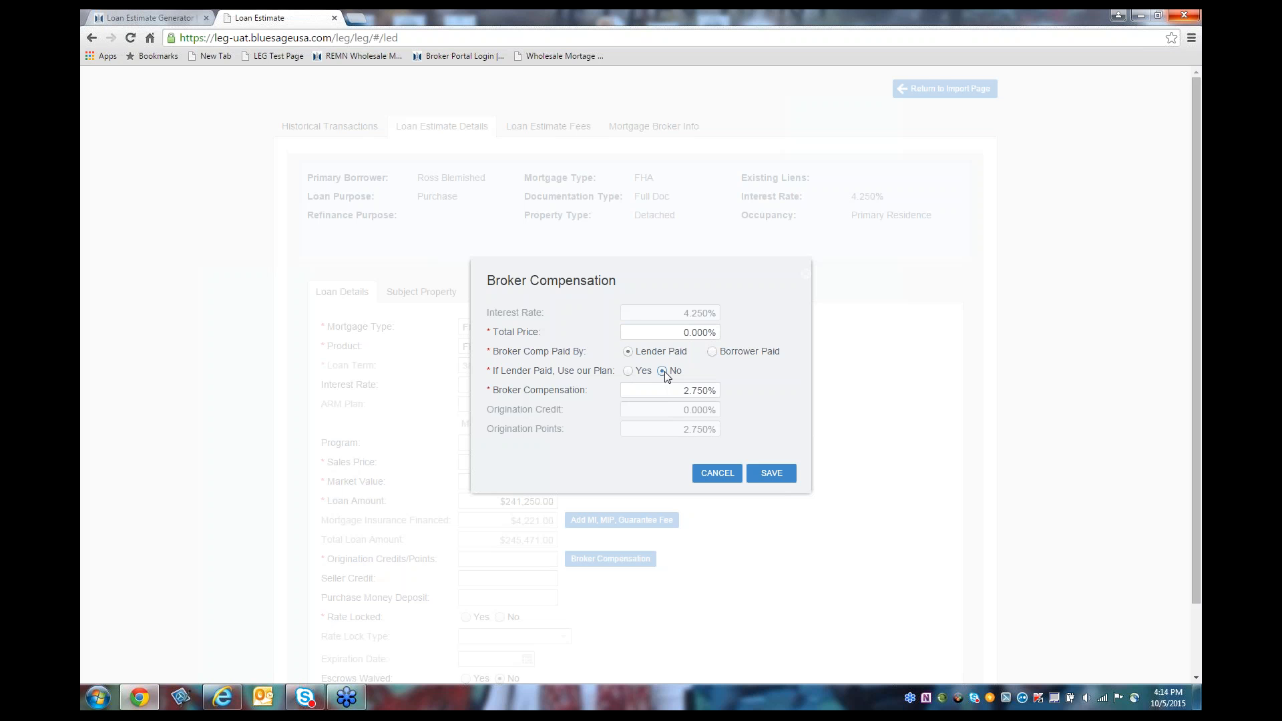
pyautogui.click(666, 391)
pyautogui.write('2.50')
pyautogui.click(712, 352)
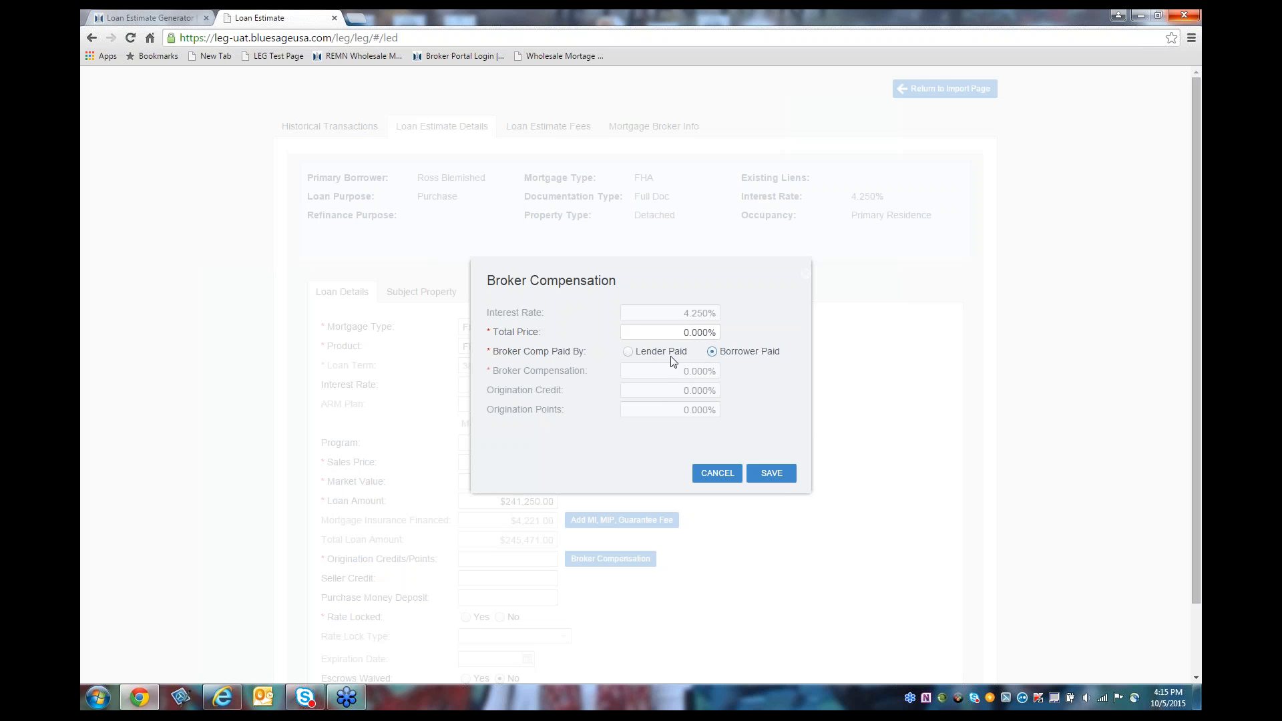
# Step: Make compensation lender paid under the lender's plan with -2.50% total price, and save
pyautogui.click(628, 352)
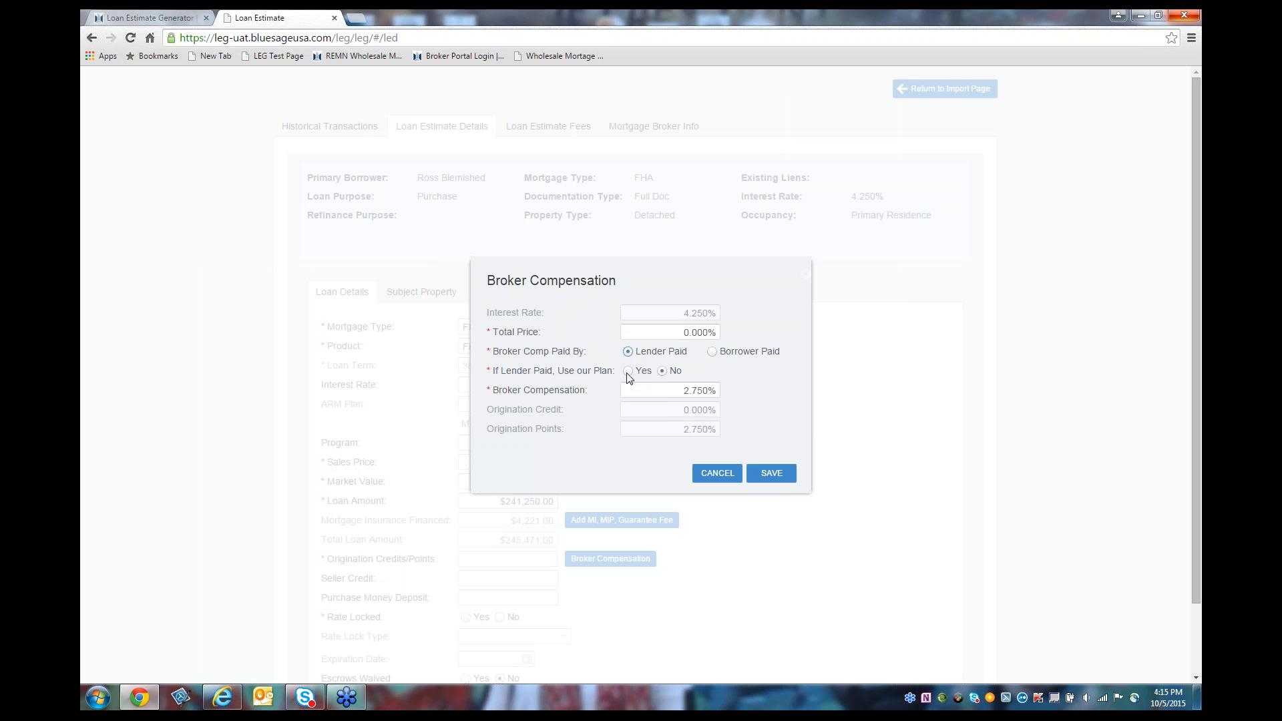
pyautogui.click(628, 376)
pyautogui.click(665, 332)
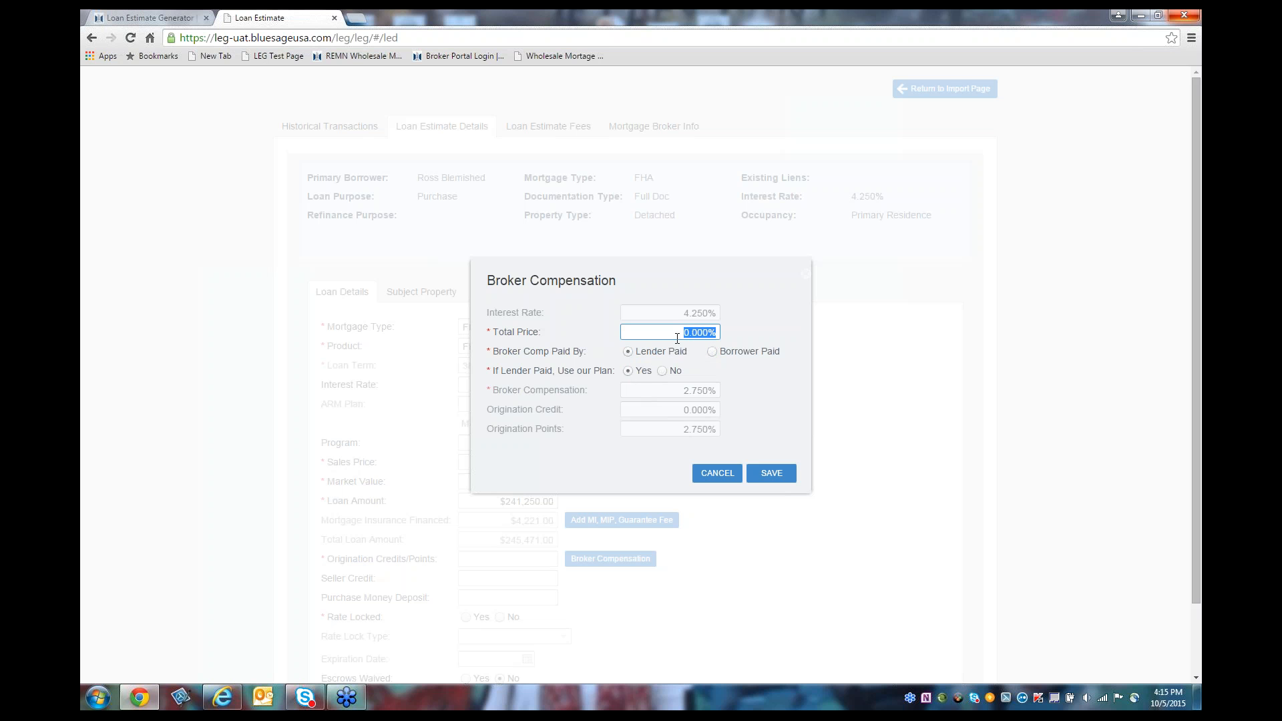
pyautogui.write('-2.50')
pyautogui.press('Tab')
pyautogui.click(757, 482)
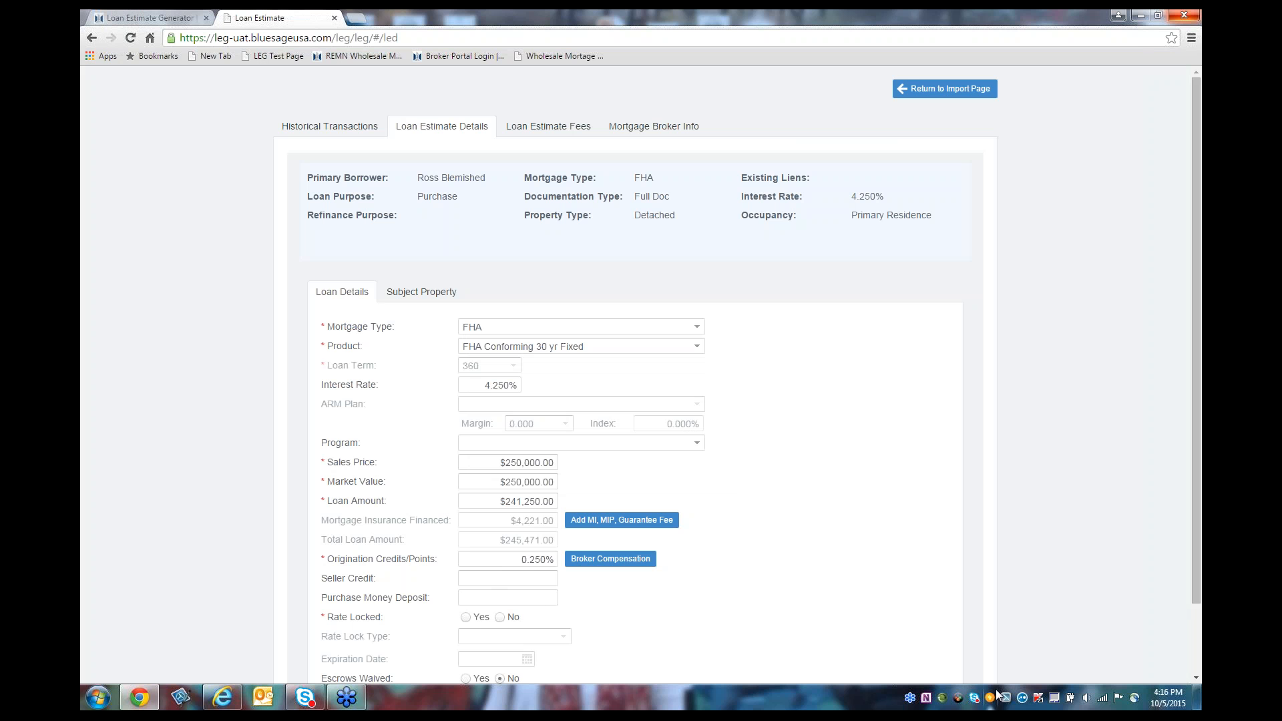
# Step: Set Rate Locked to No after briefly checking the rate lock period options
pyautogui.scroll(-3, 1196, 678)
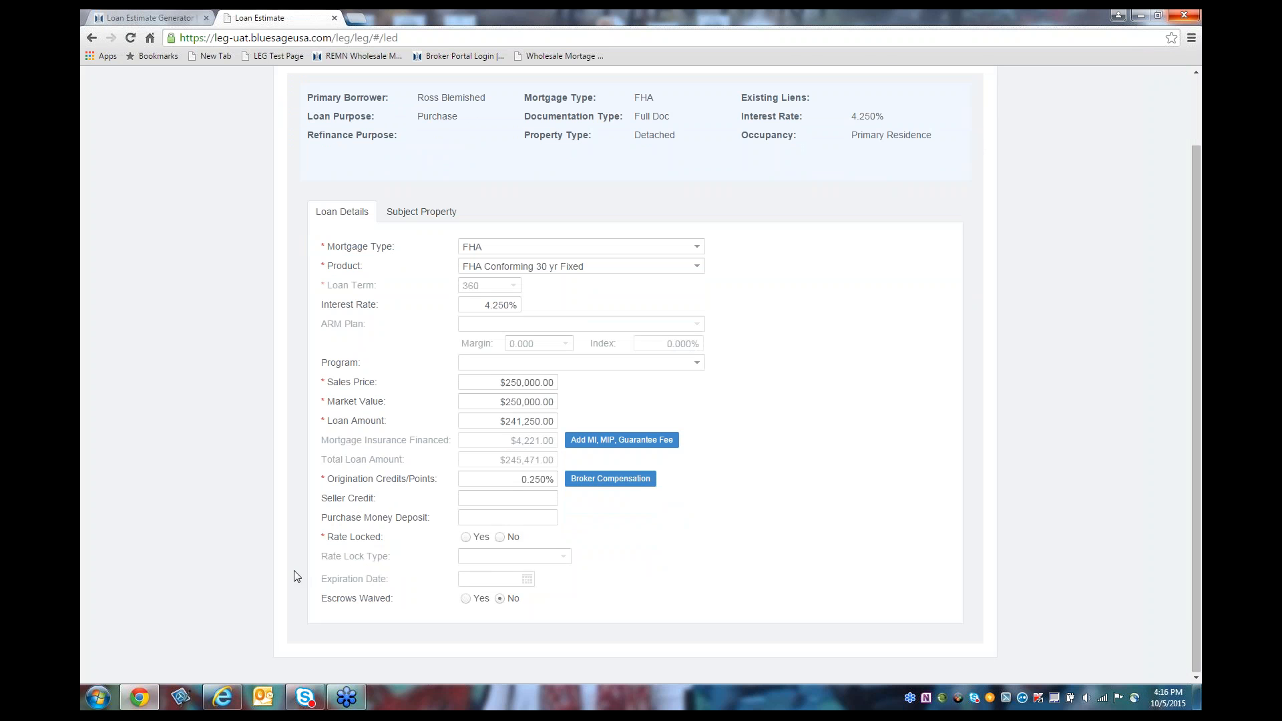
pyautogui.click(467, 539)
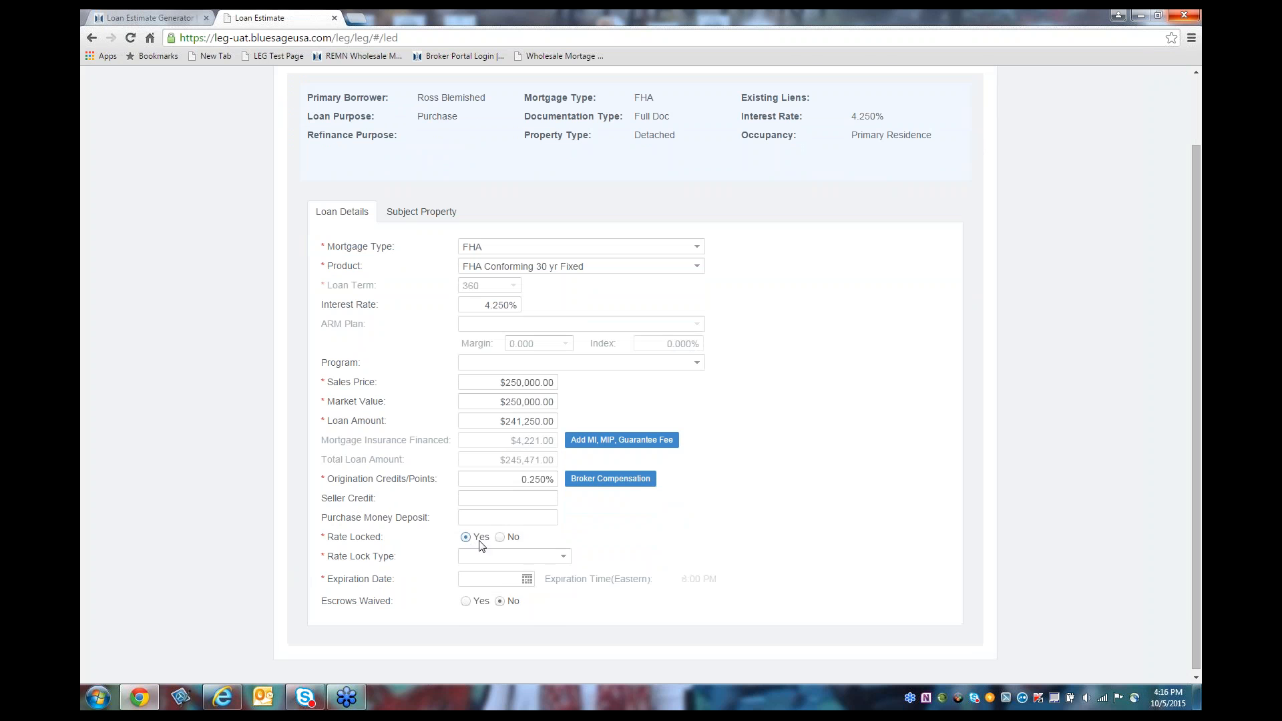
pyautogui.click(566, 558)
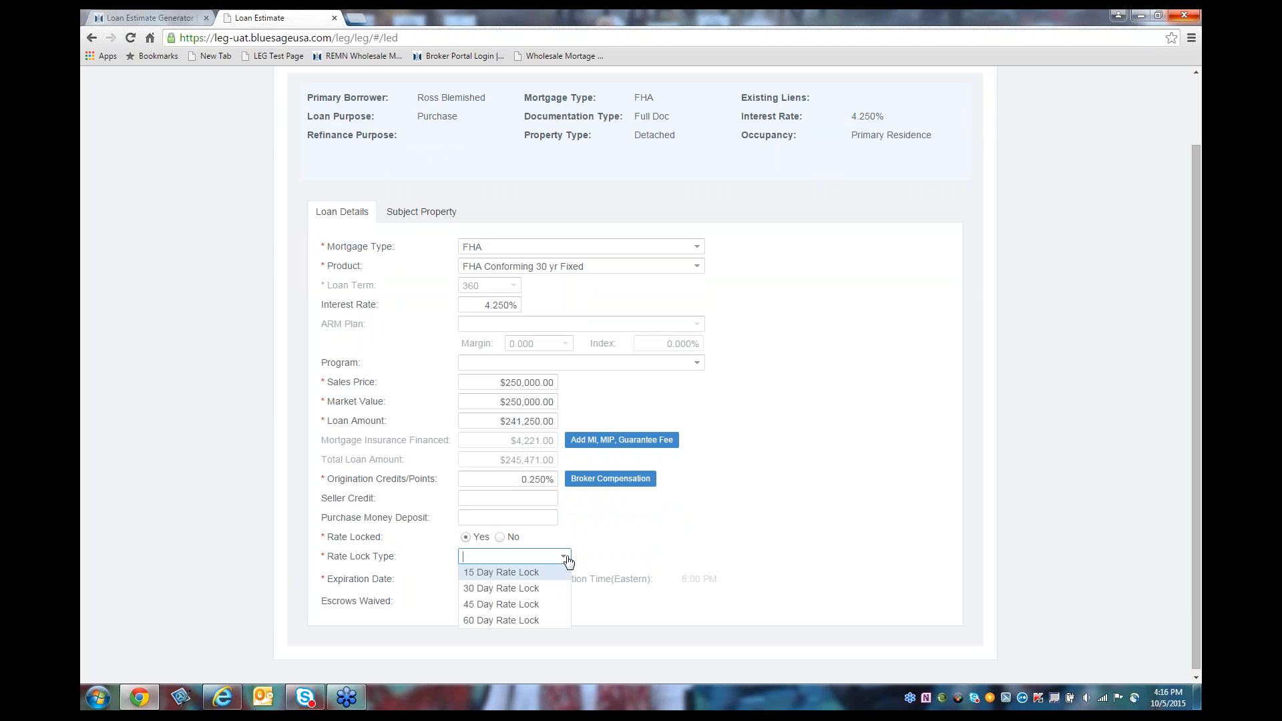
pyautogui.click(602, 563)
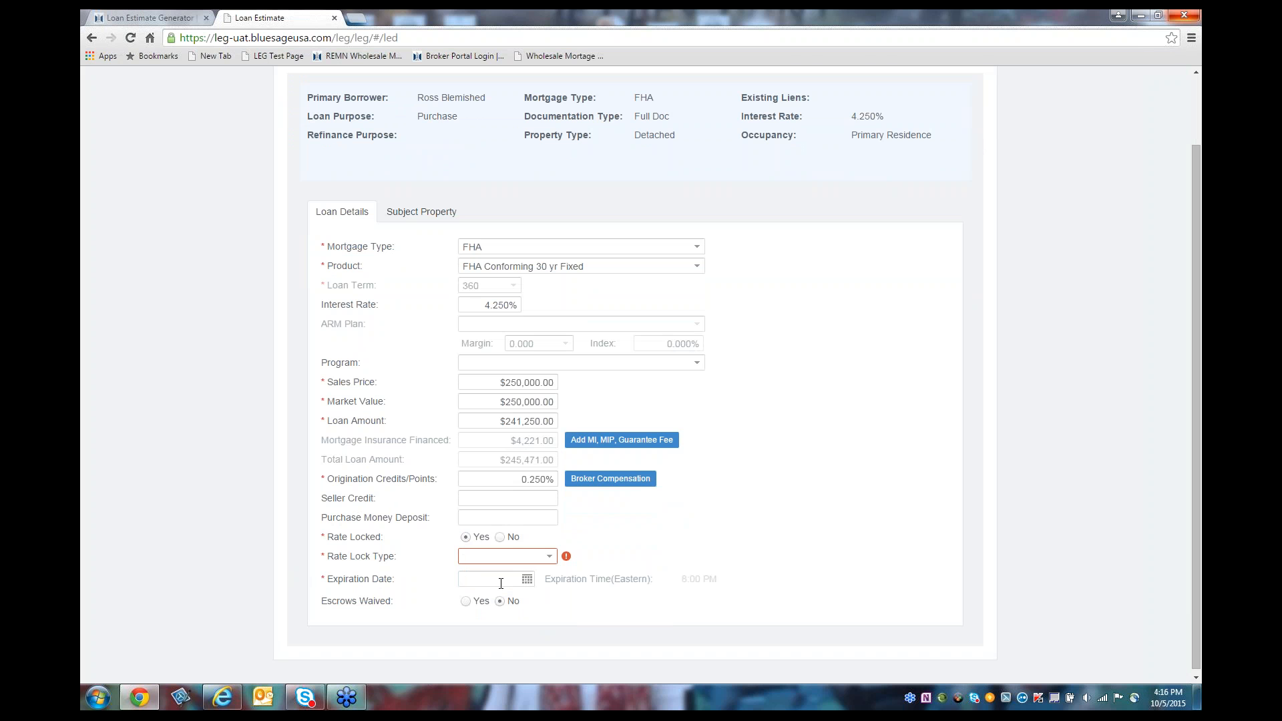
pyautogui.click(501, 540)
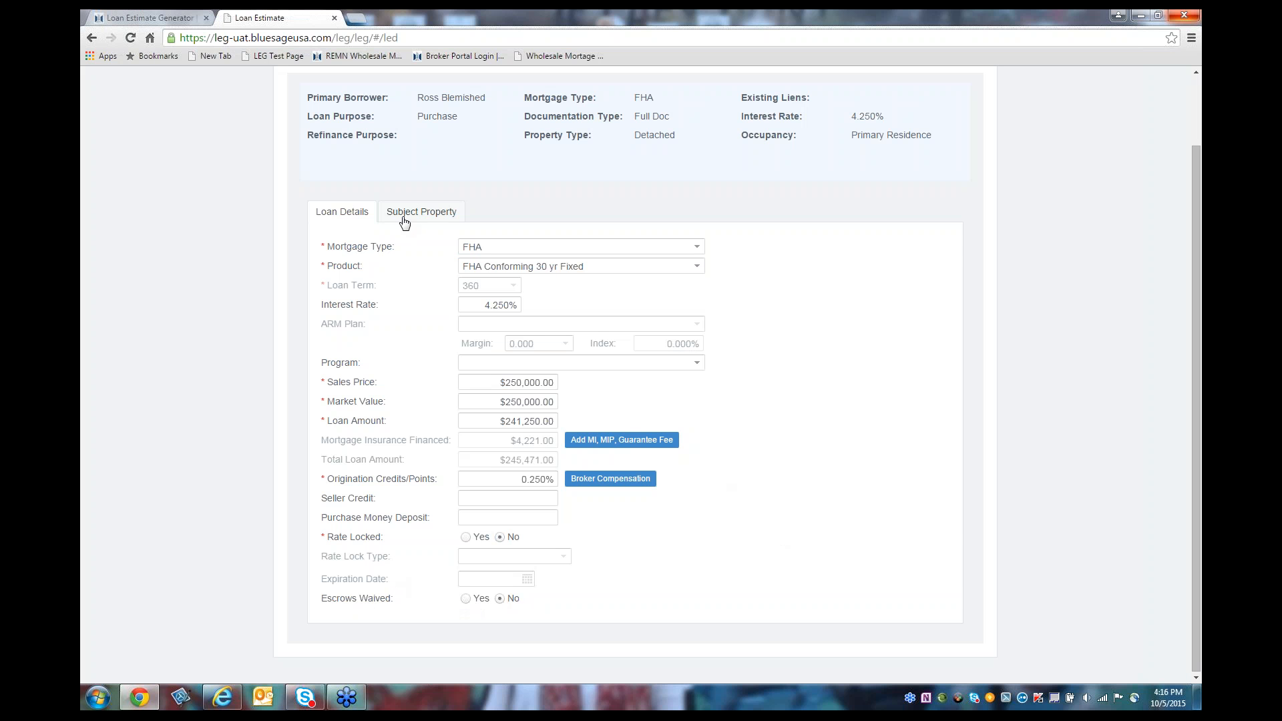
# Step: Verify the subject property address with USPS and review the $50.00 insurance and $200.00 taxes
pyautogui.click(404, 220)
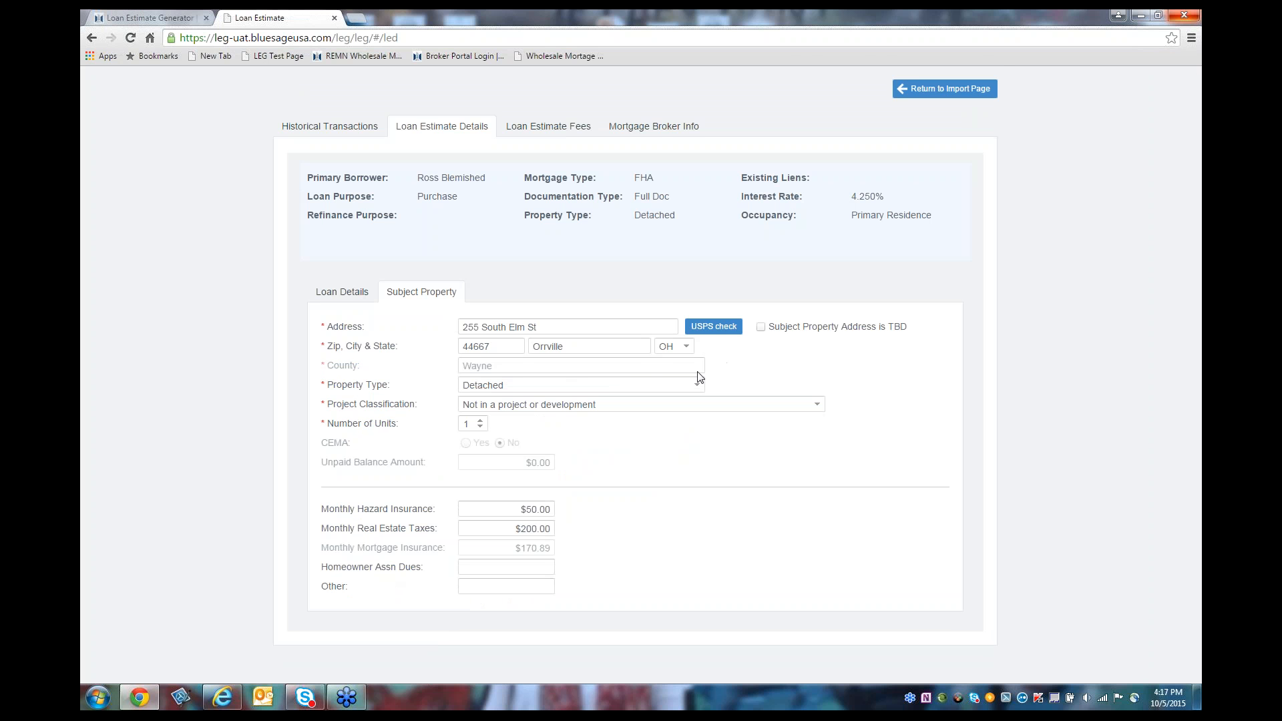
pyautogui.click(713, 334)
pyautogui.click(468, 509)
pyautogui.click(476, 529)
# Step: Show the fee list with the Homeowner's Insurance and Property Tax escrows at $0.00
pyautogui.click(535, 137)
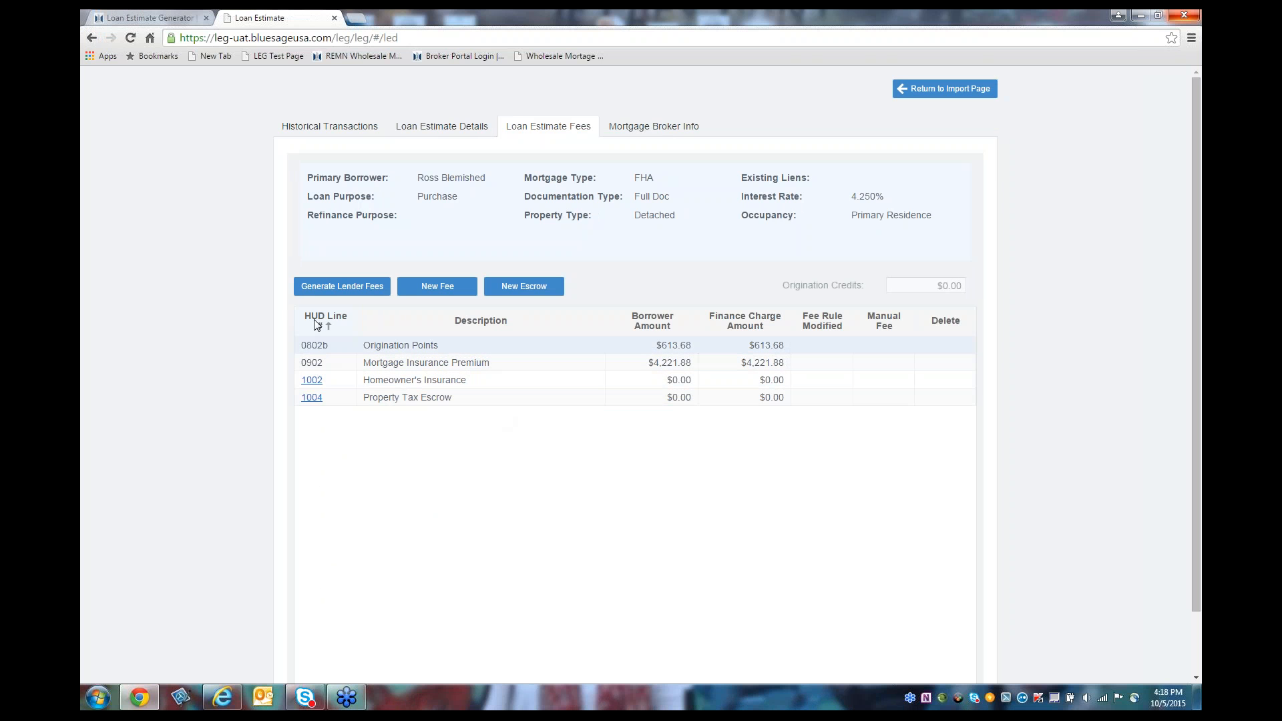
# Step: Give the homeowner's insurance escrow $600 annual and 3 months collected ($150.00), and save
pyautogui.click(309, 386)
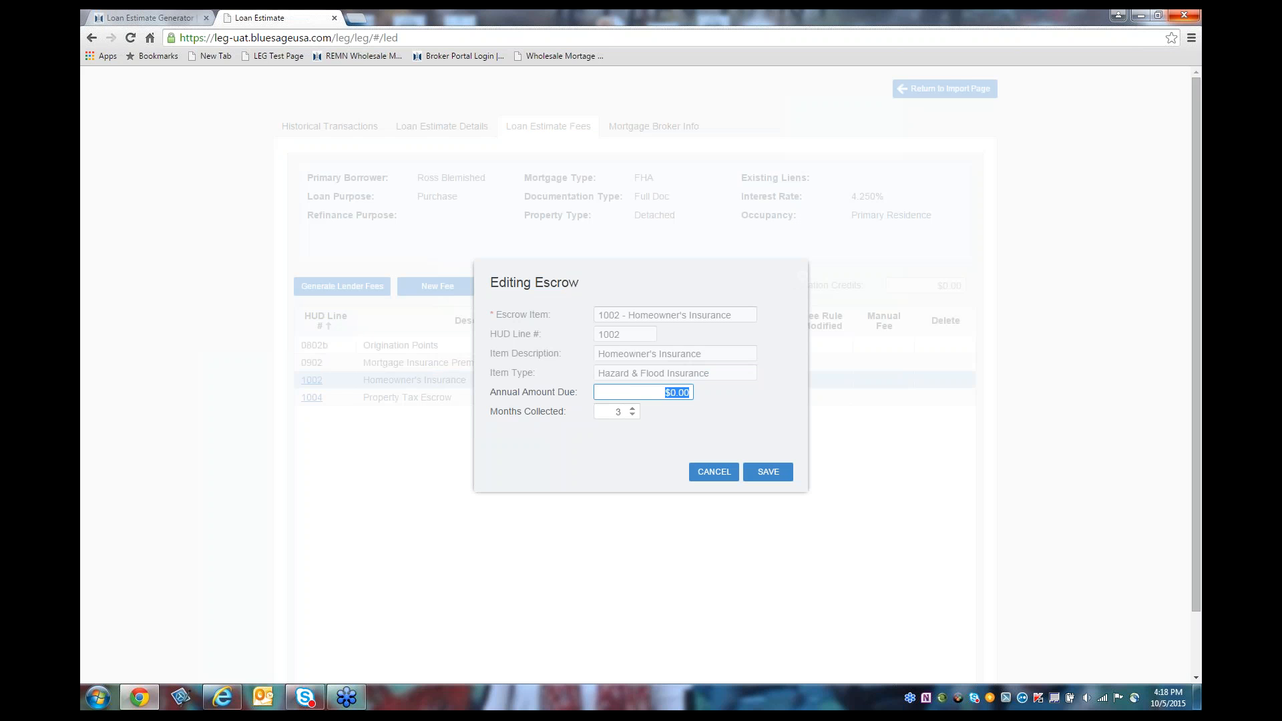
pyautogui.write('600')
pyautogui.press('Tab')
pyautogui.click(633, 414)
pyautogui.click(633, 410)
pyautogui.click(633, 410)
pyautogui.click(632, 415)
pyautogui.click(777, 476)
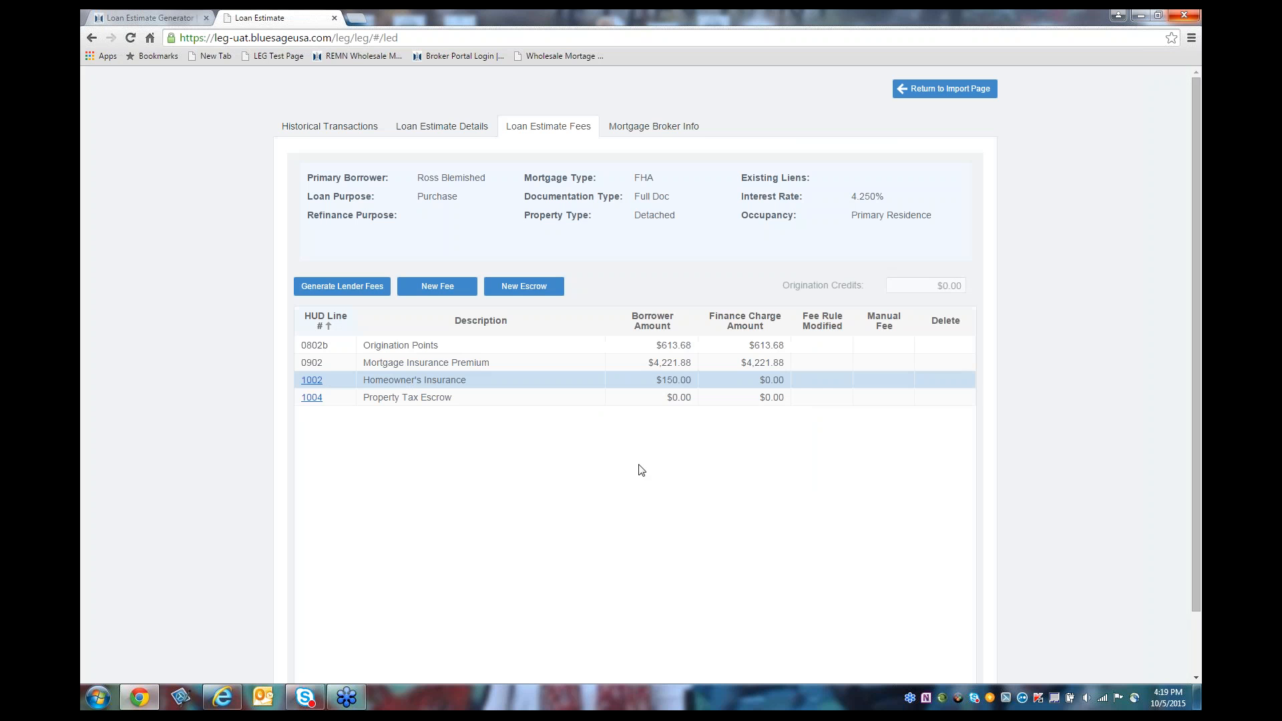
# Step: Set the HUD line 1004 property tax escrow to $2,400.00 a year, giving a $600.00 borrower amount
pyautogui.click(321, 398)
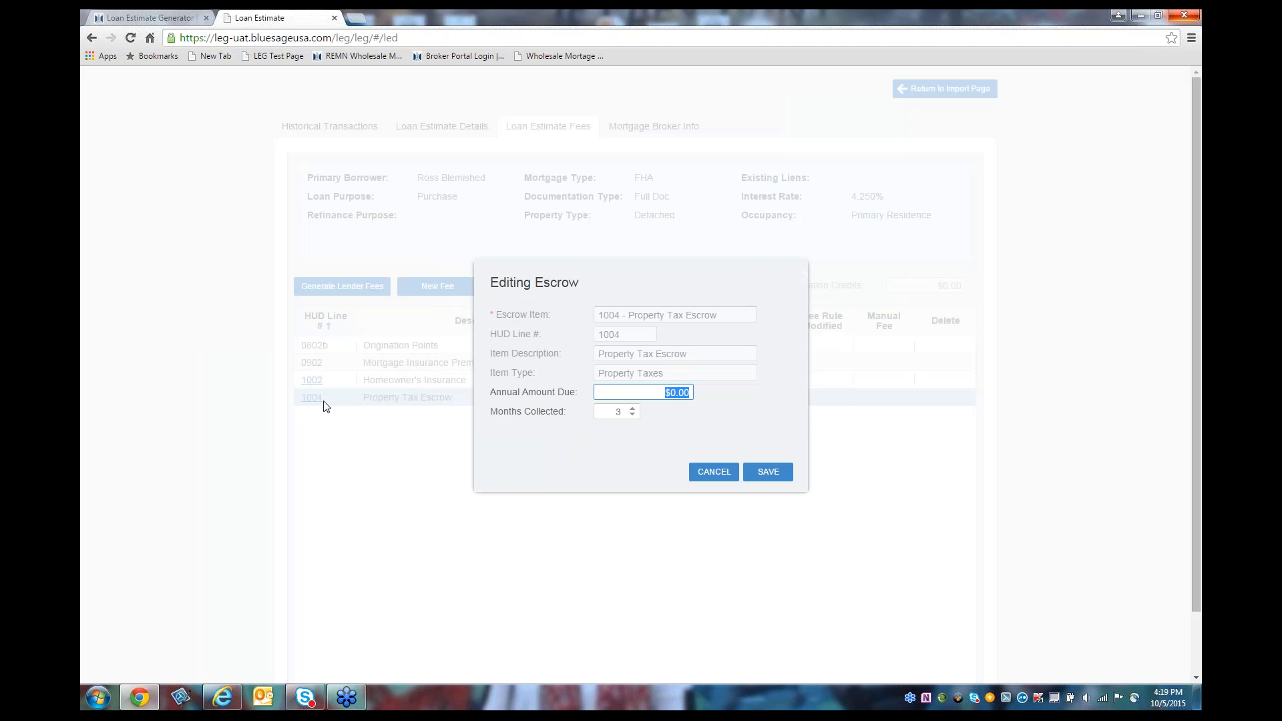
pyautogui.write('2400')
pyautogui.press('Tab')
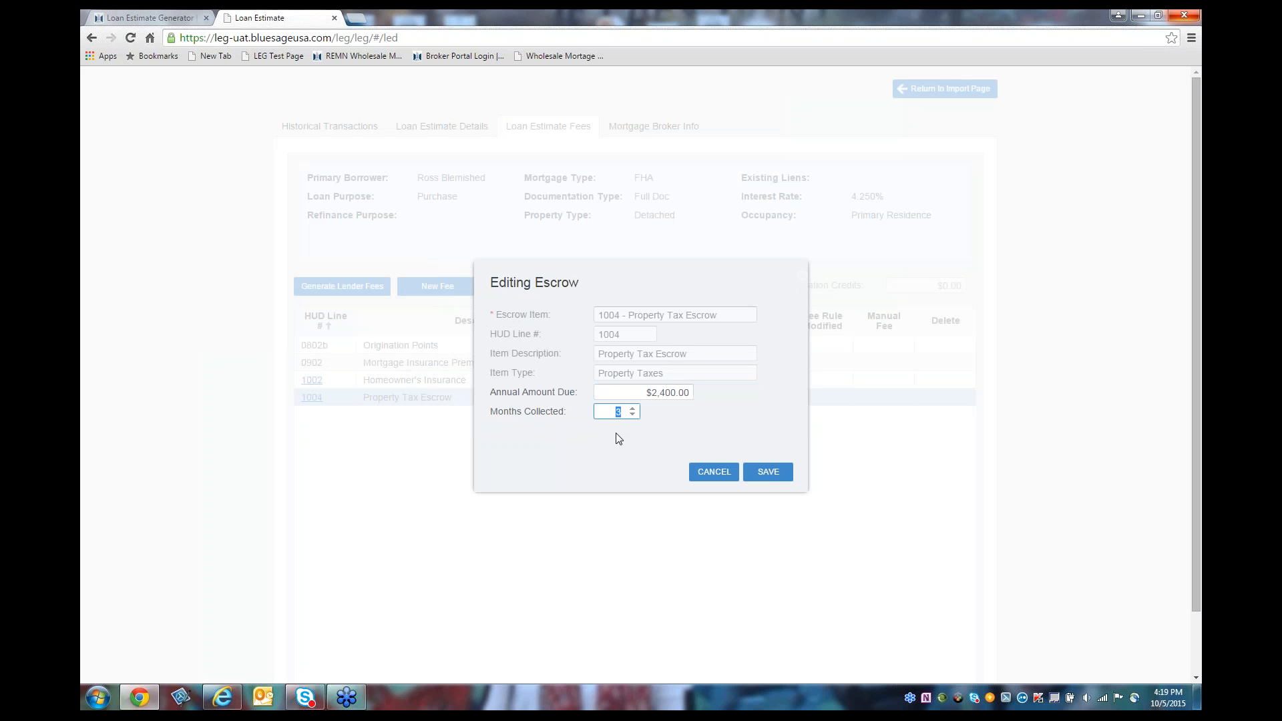
pyautogui.click(770, 477)
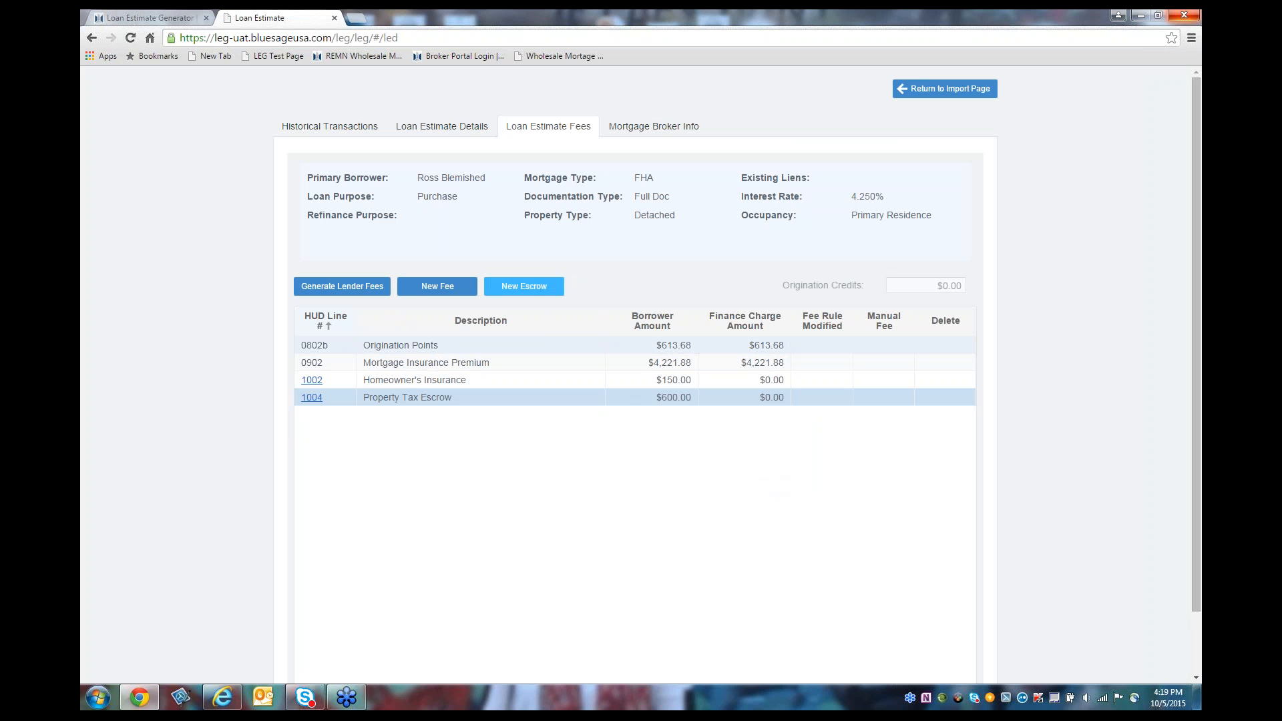
# Step: Generate lender fees, with Lender's Title Insurance at $1,112.00 and a $790.00 Settlement Fee
pyautogui.click(336, 297)
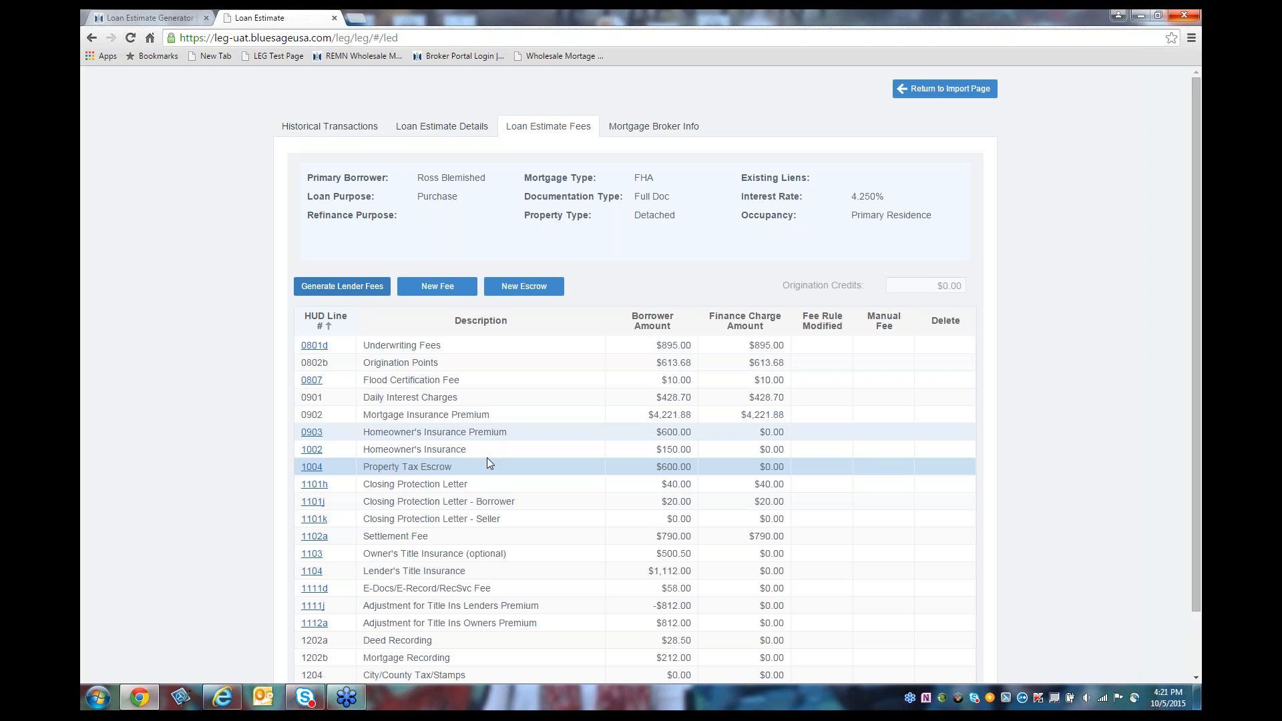
pyautogui.click(1196, 677)
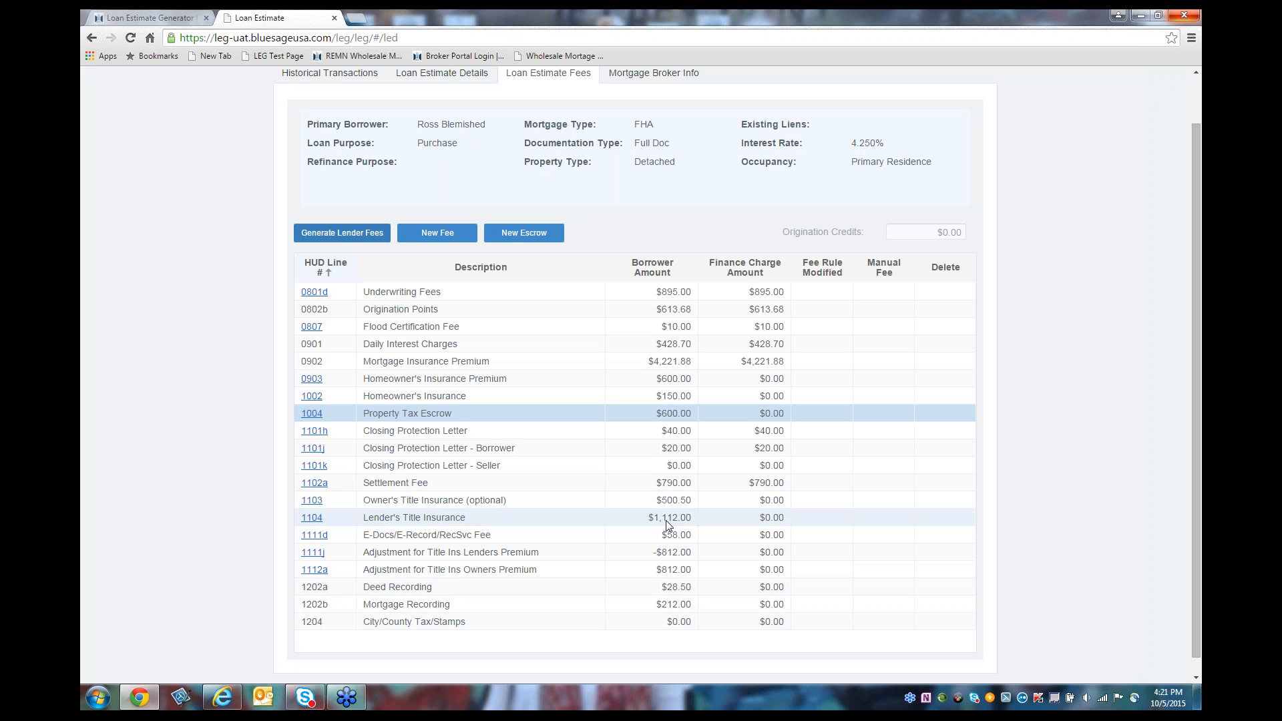
# Step: Change the line 1104 Lender's Title Insurance borrower amount to $1,300.00
pyautogui.click(317, 521)
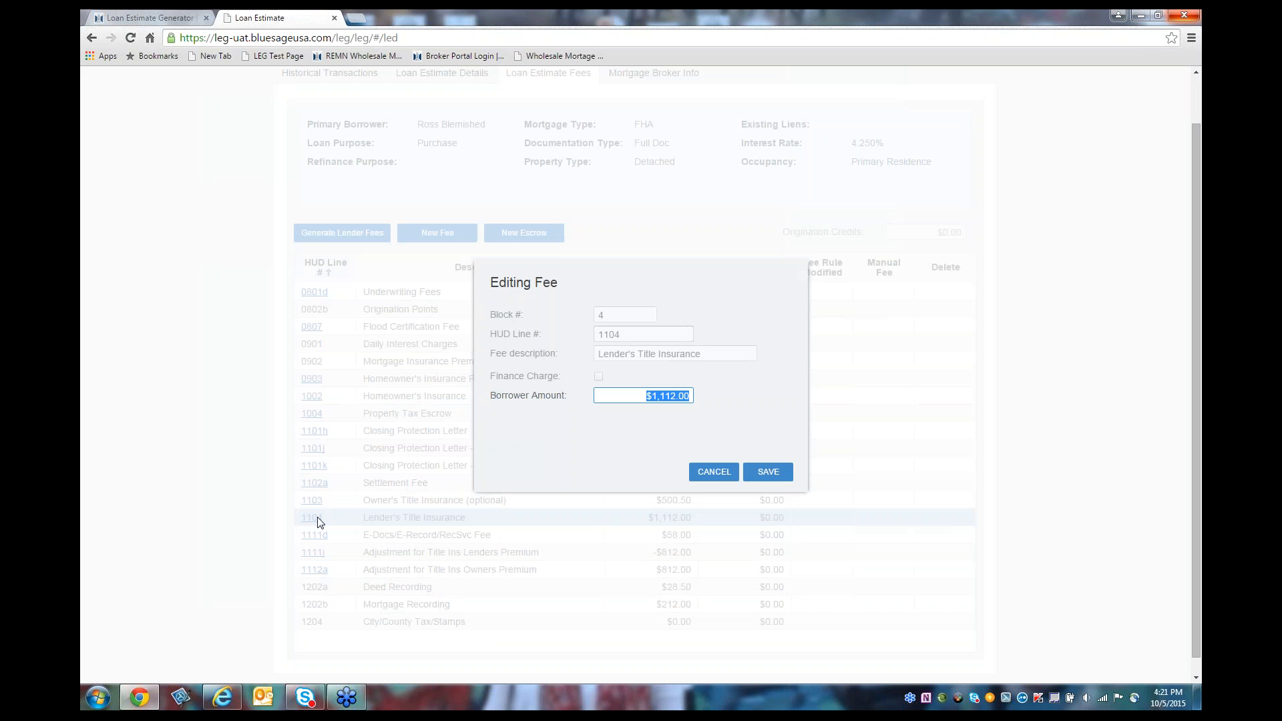
pyautogui.write('1300')
pyautogui.click(768, 472)
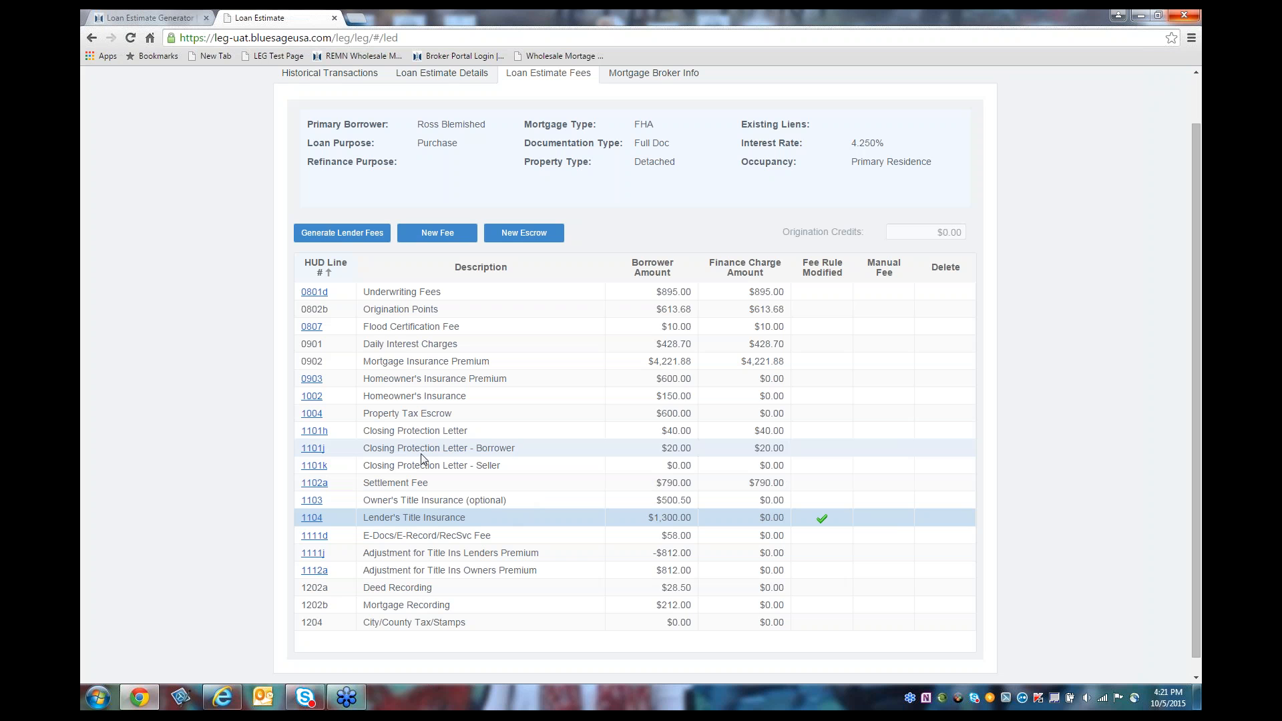
# Step: Add a manual Appraisal Fee on HUD line 0804 with a $500.00 borrower amount
pyautogui.click(421, 239)
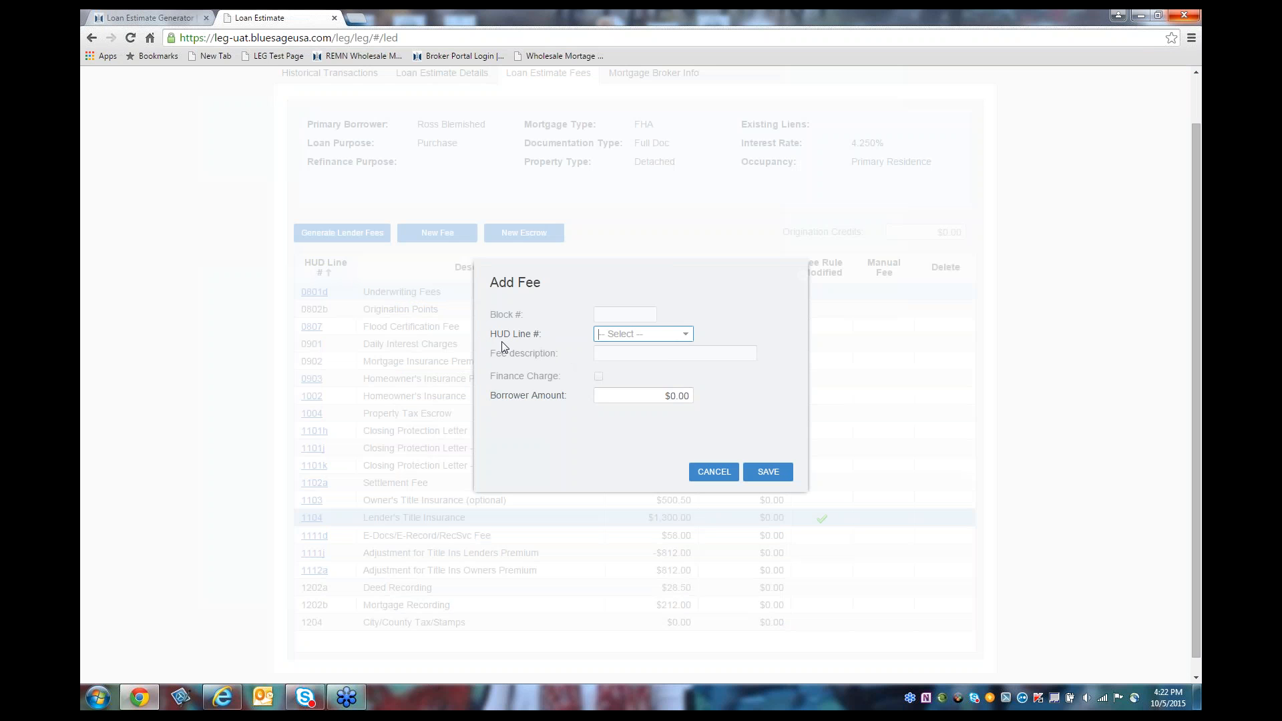
pyautogui.click(688, 341)
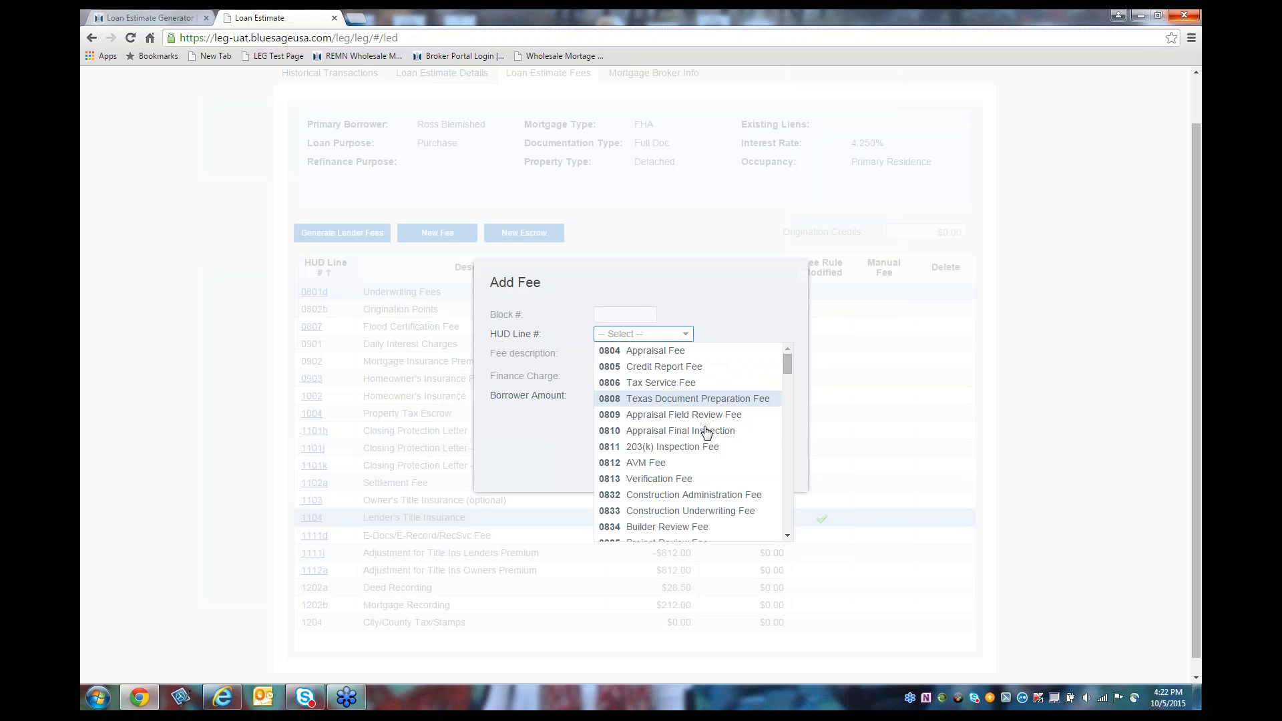
pyautogui.click(651, 354)
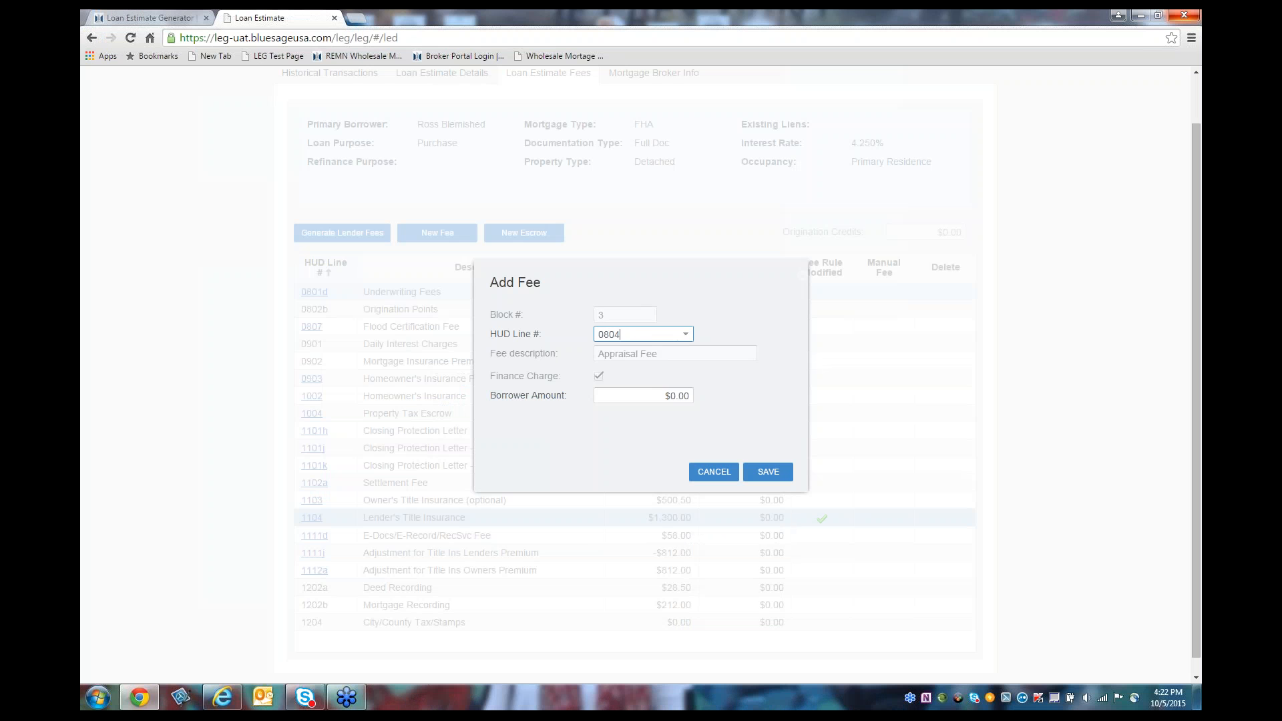
pyautogui.click(660, 392)
pyautogui.write('500')
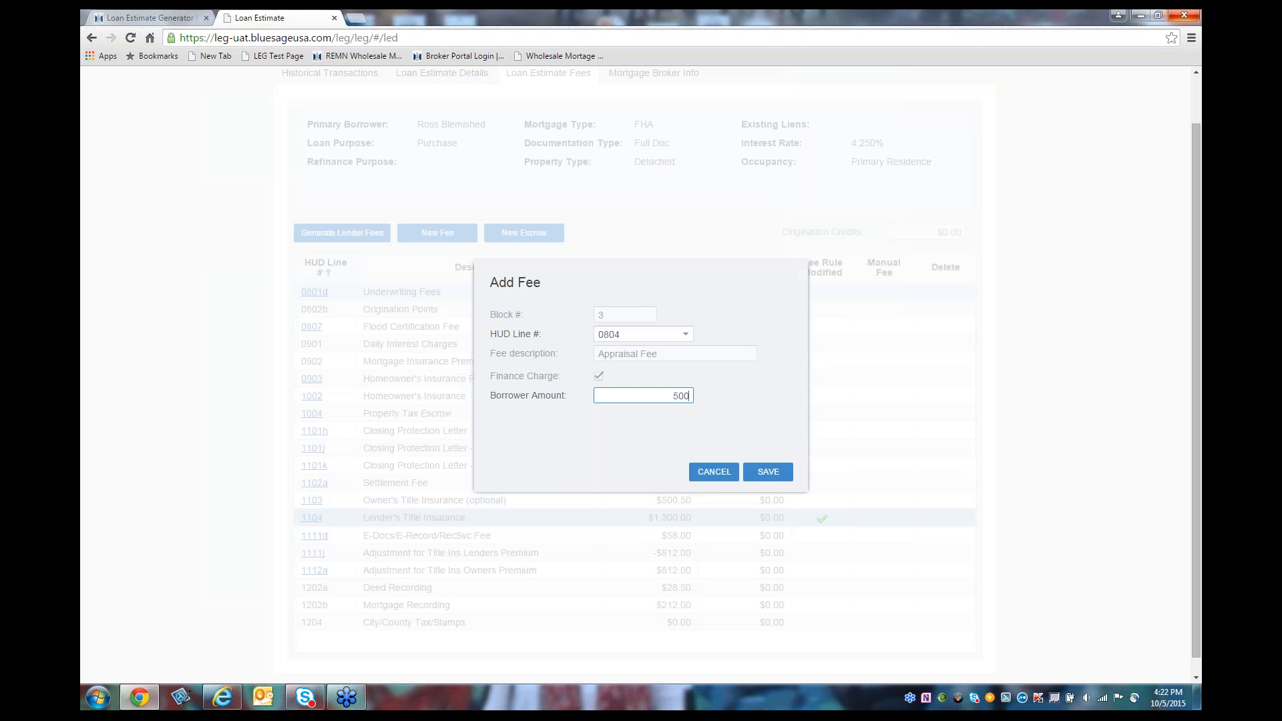
pyautogui.press('Tab')
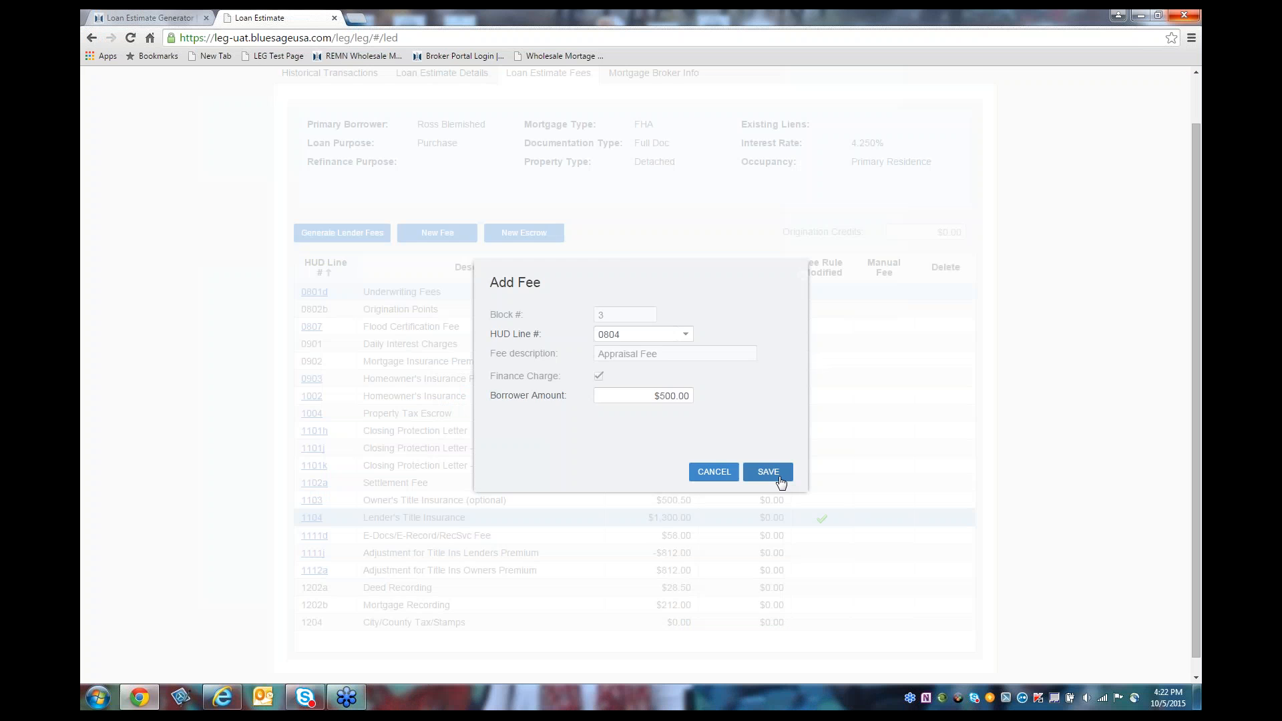
pyautogui.click(768, 472)
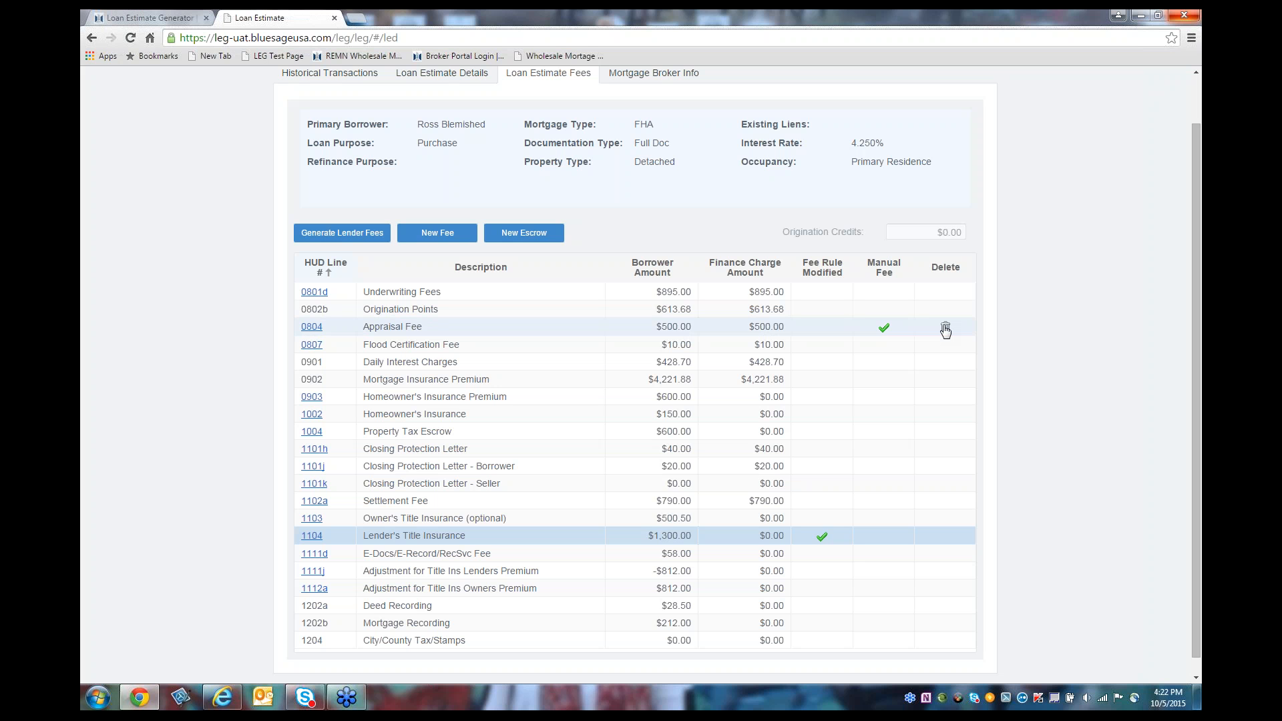
# Step: Start a new fee and select HUD line 1308
pyautogui.click(432, 240)
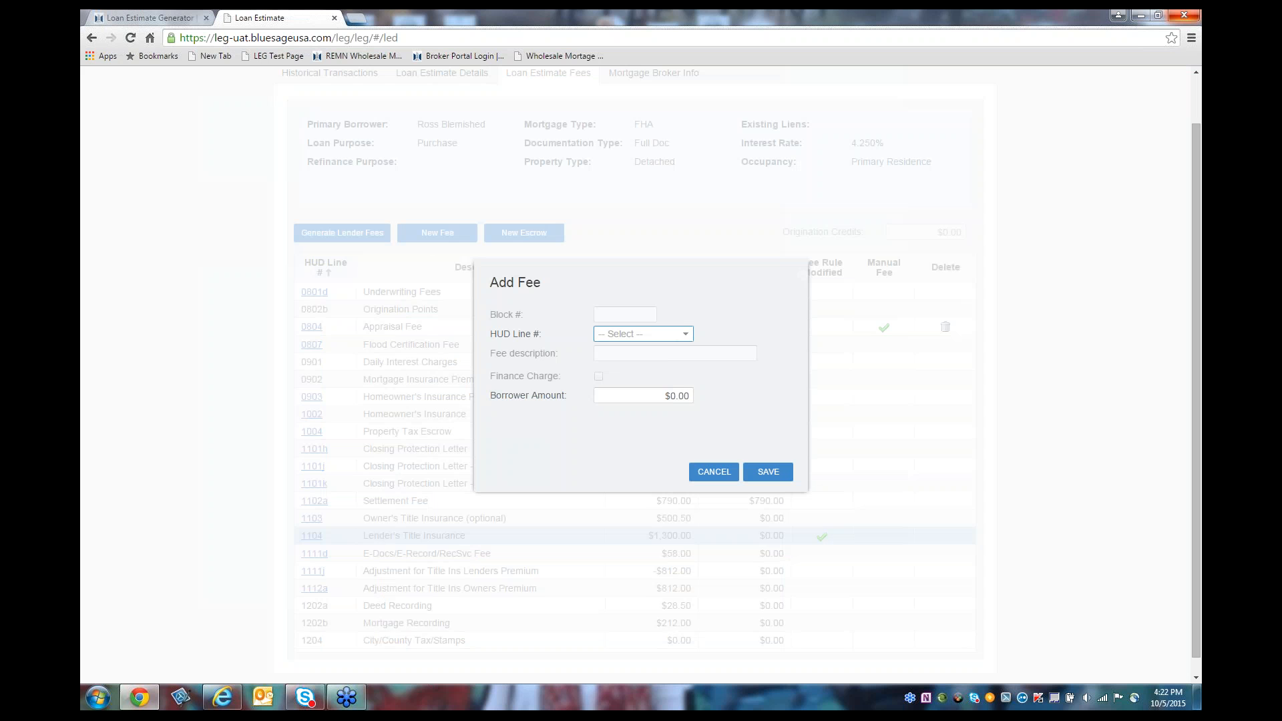
pyautogui.click(687, 337)
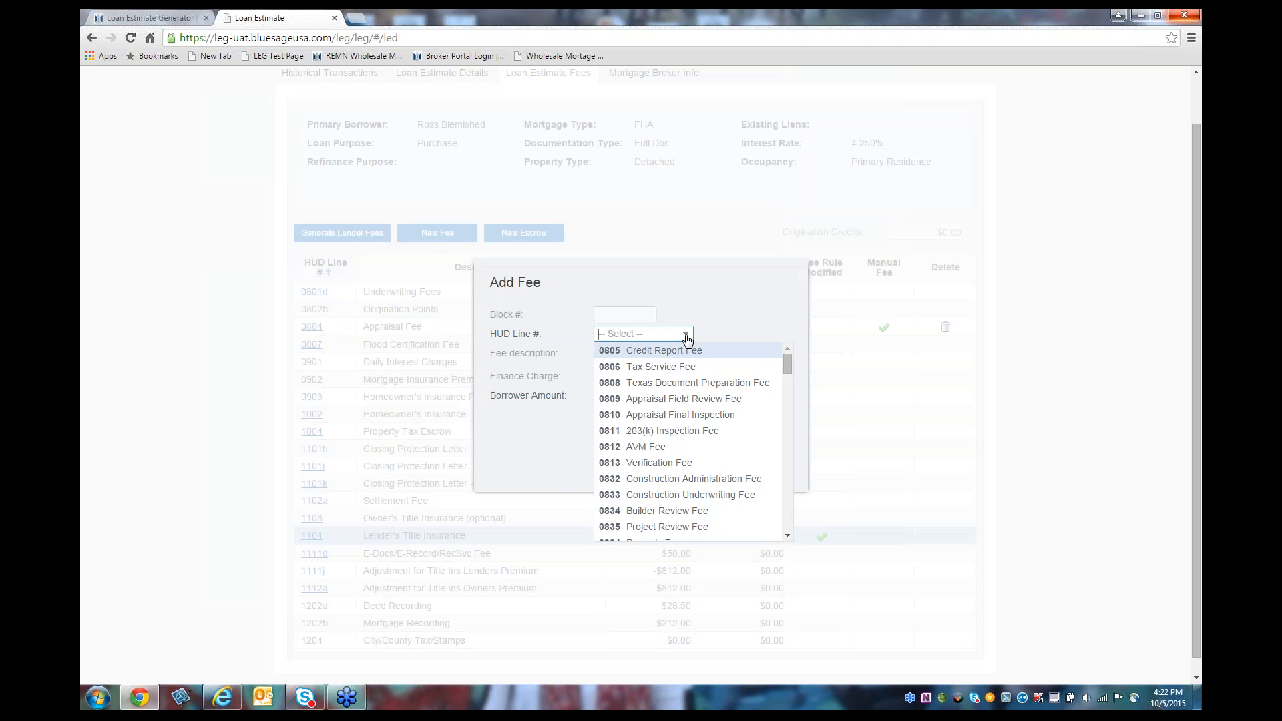
pyautogui.click(788, 536)
pyautogui.click(788, 537)
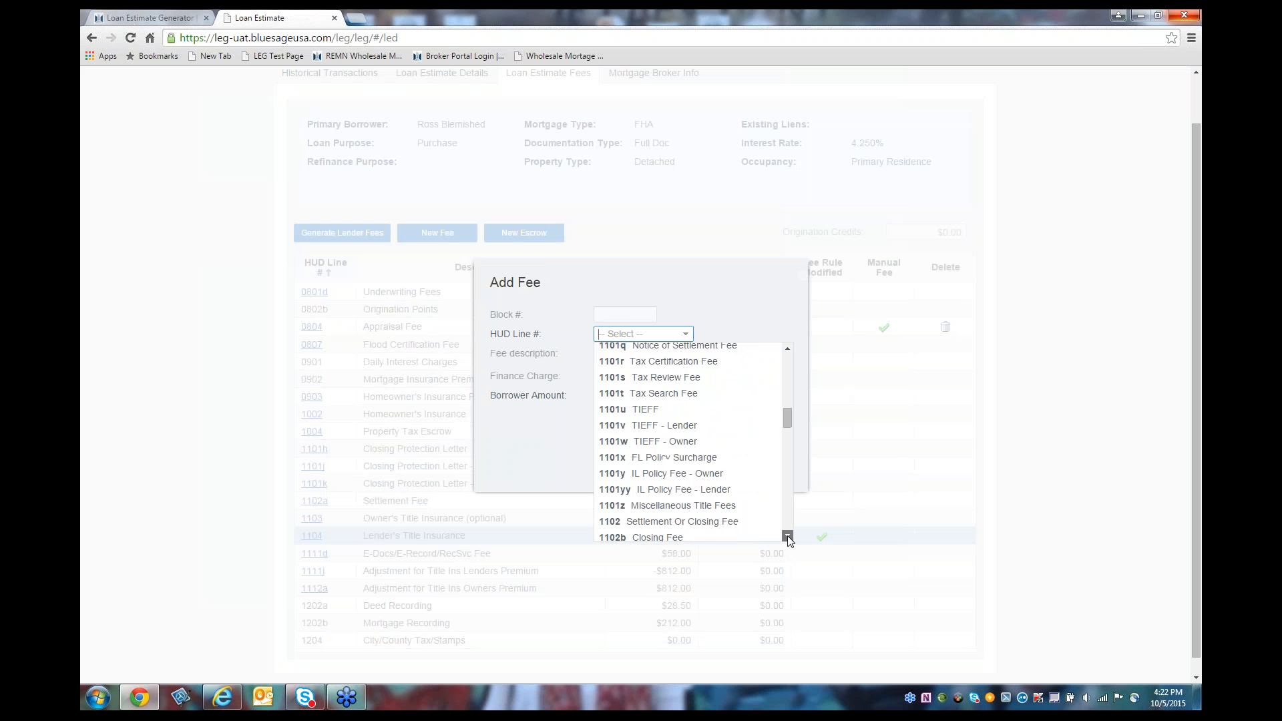
pyautogui.click(788, 537)
pyautogui.moveTo(788, 537); pyautogui.dragTo(788, 537)
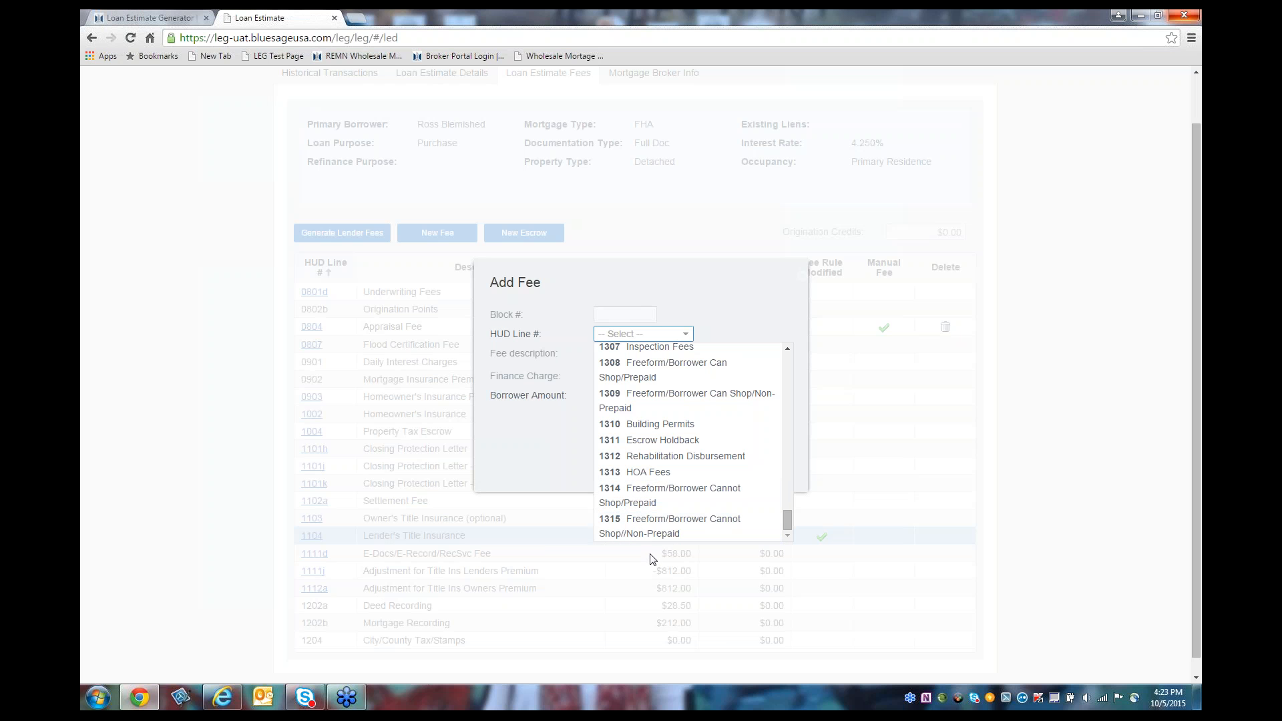
pyautogui.click(658, 374)
# Step: Describe the fee as 'termite inspection' with a $300.00 borrower amount and save it
pyautogui.click(643, 355)
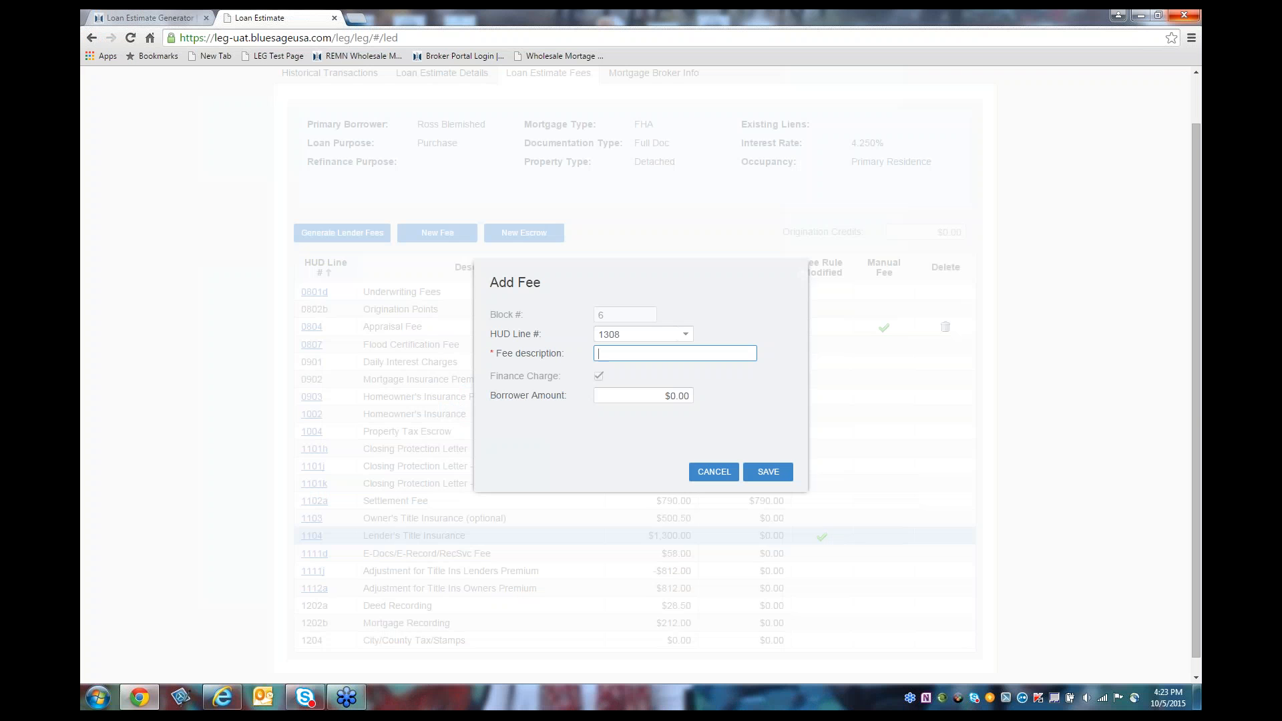
pyautogui.write('termite inspection')
pyautogui.click(669, 397)
pyautogui.write('300')
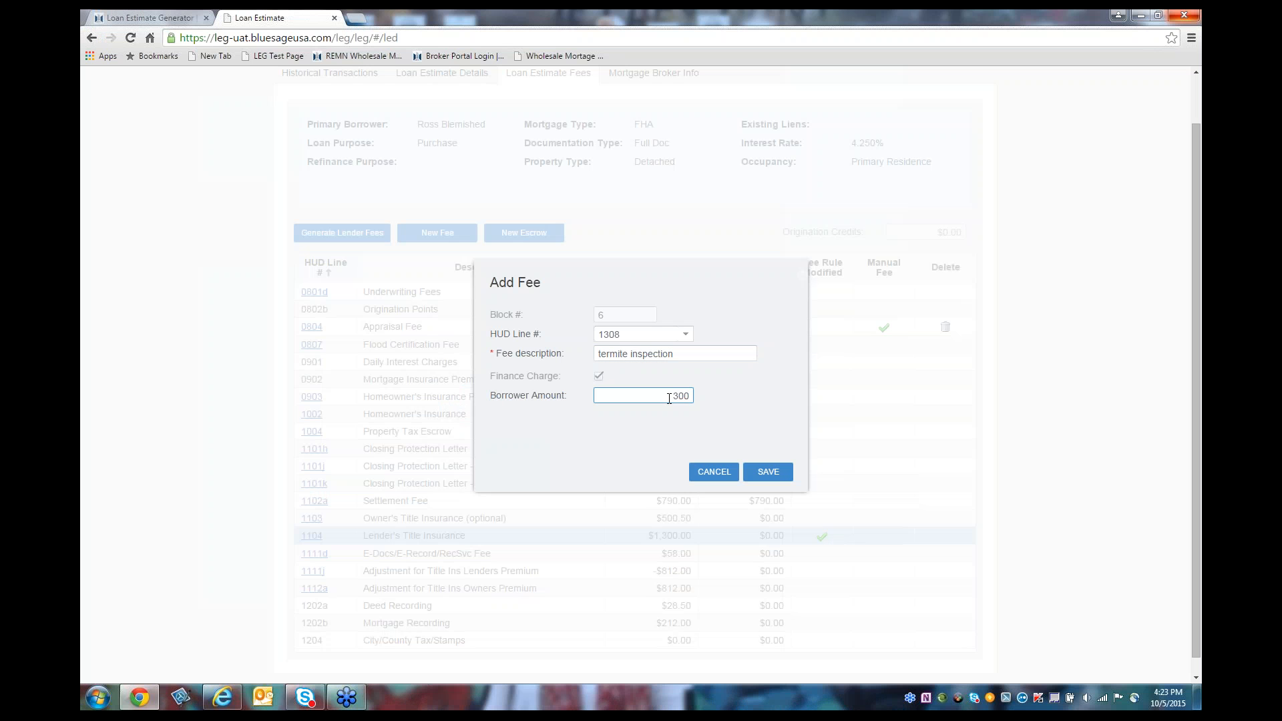
pyautogui.press('Tab')
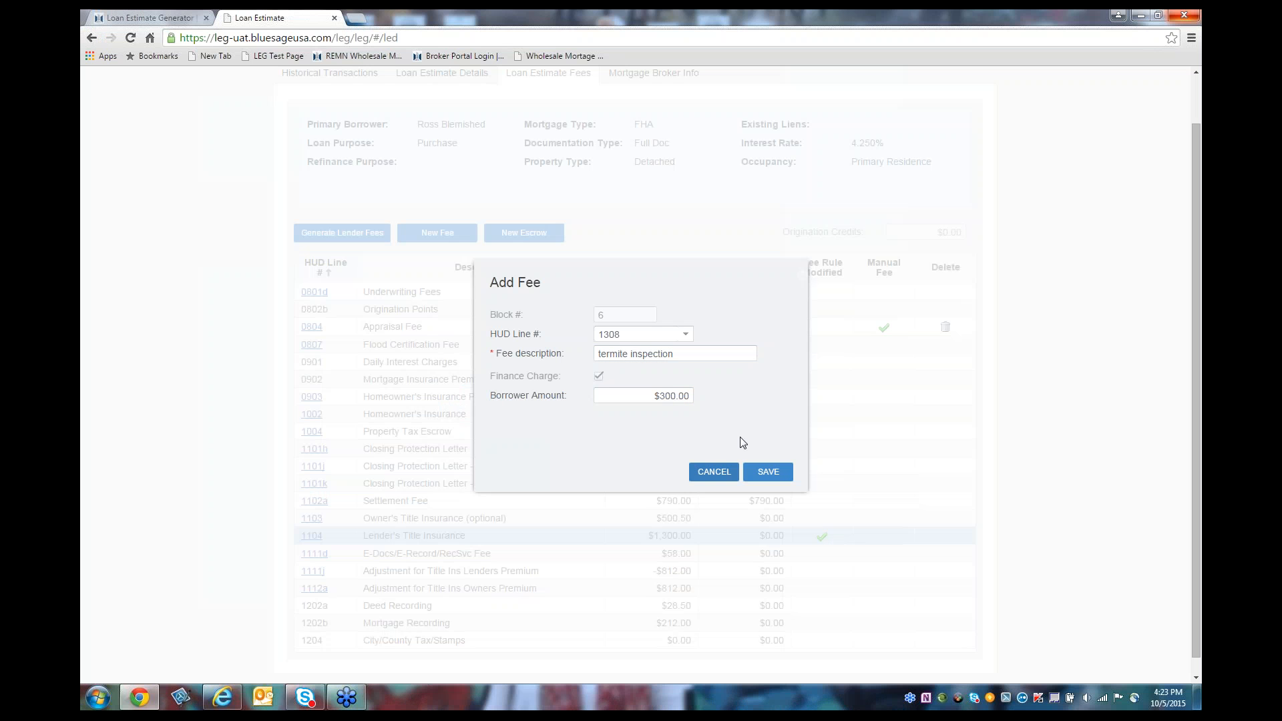
pyautogui.click(768, 473)
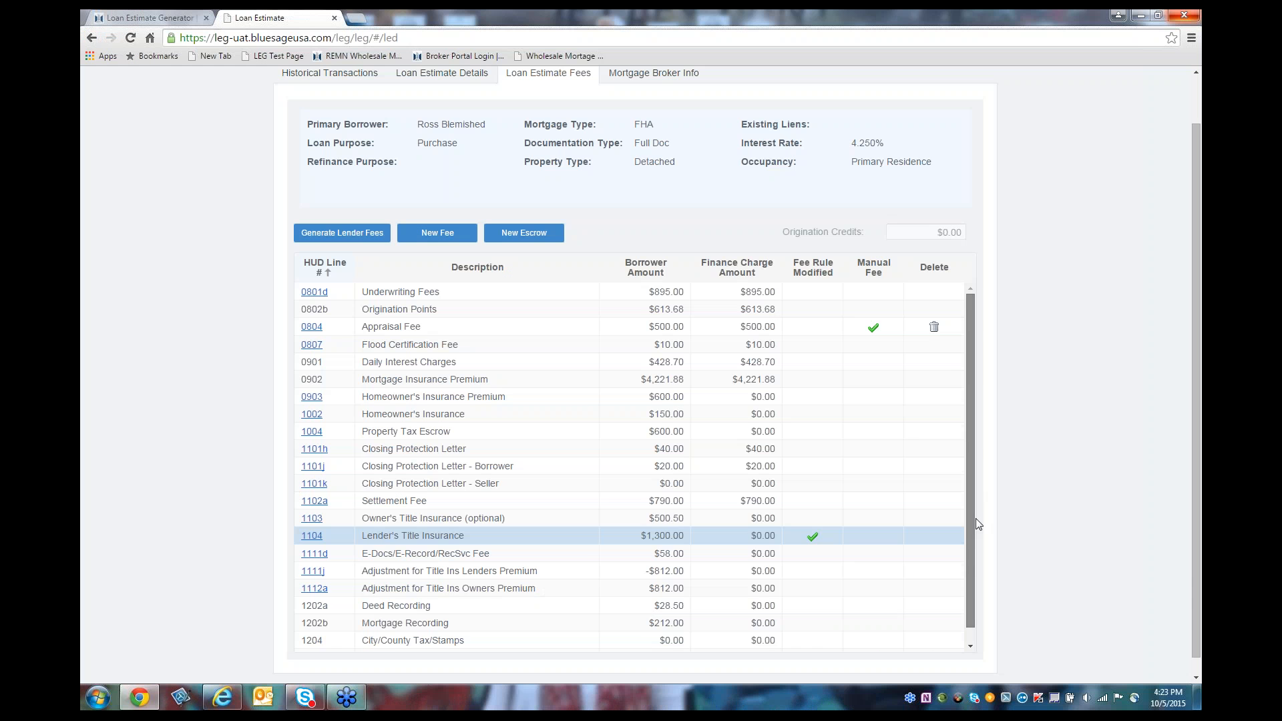
pyautogui.moveTo(972, 524); pyautogui.dragTo(970, 568)
pyautogui.click(1194, 677)
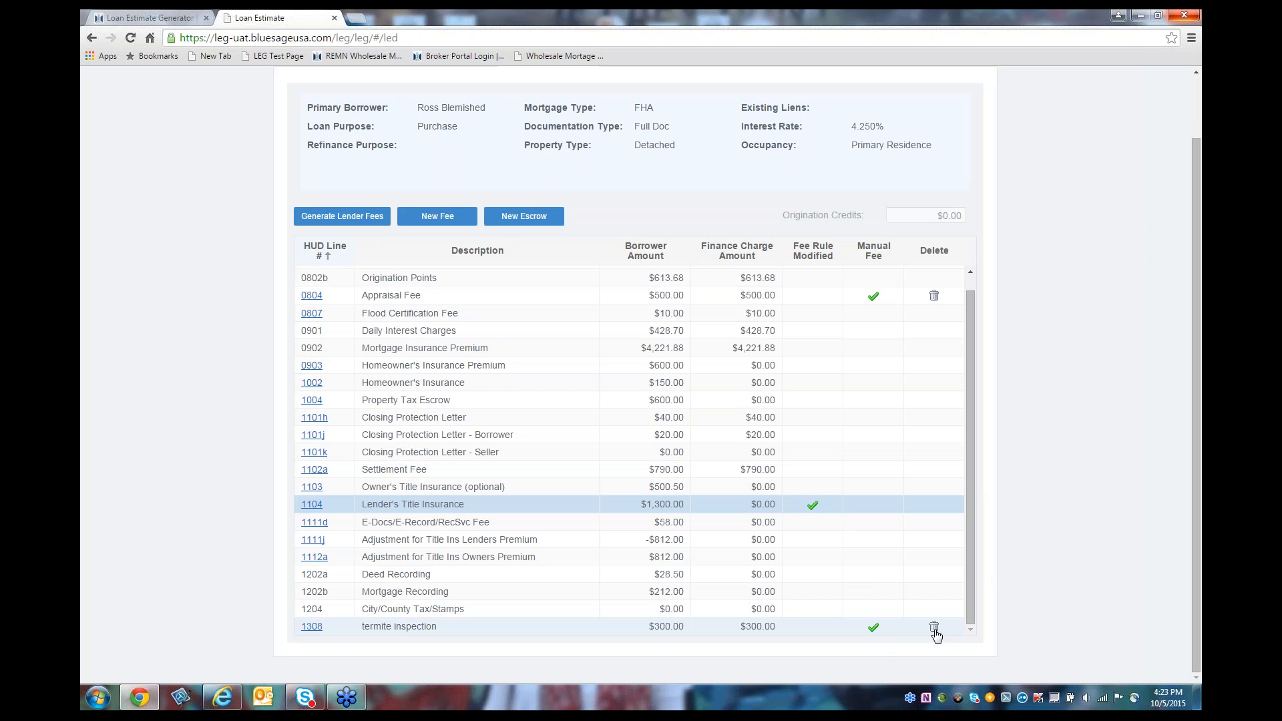
pyautogui.moveTo(972, 350); pyautogui.dragTo(972, 299)
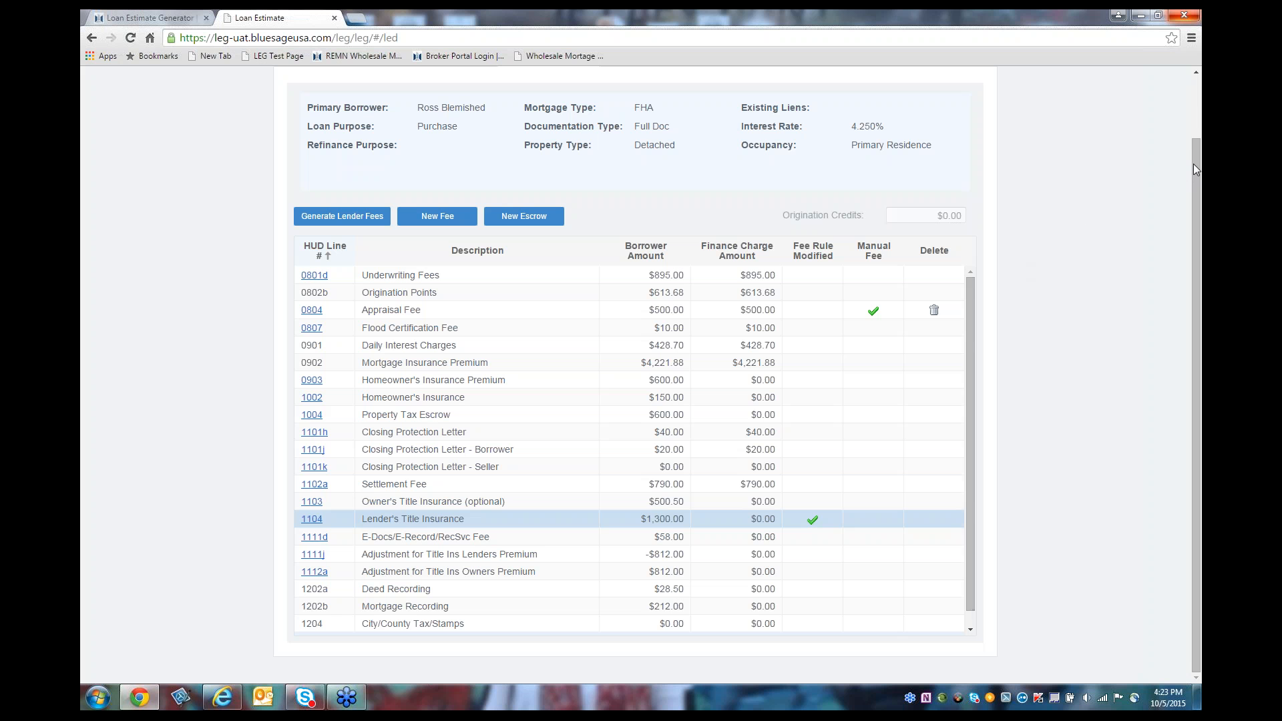
pyautogui.moveTo(1194, 169); pyautogui.dragTo(1194, 108)
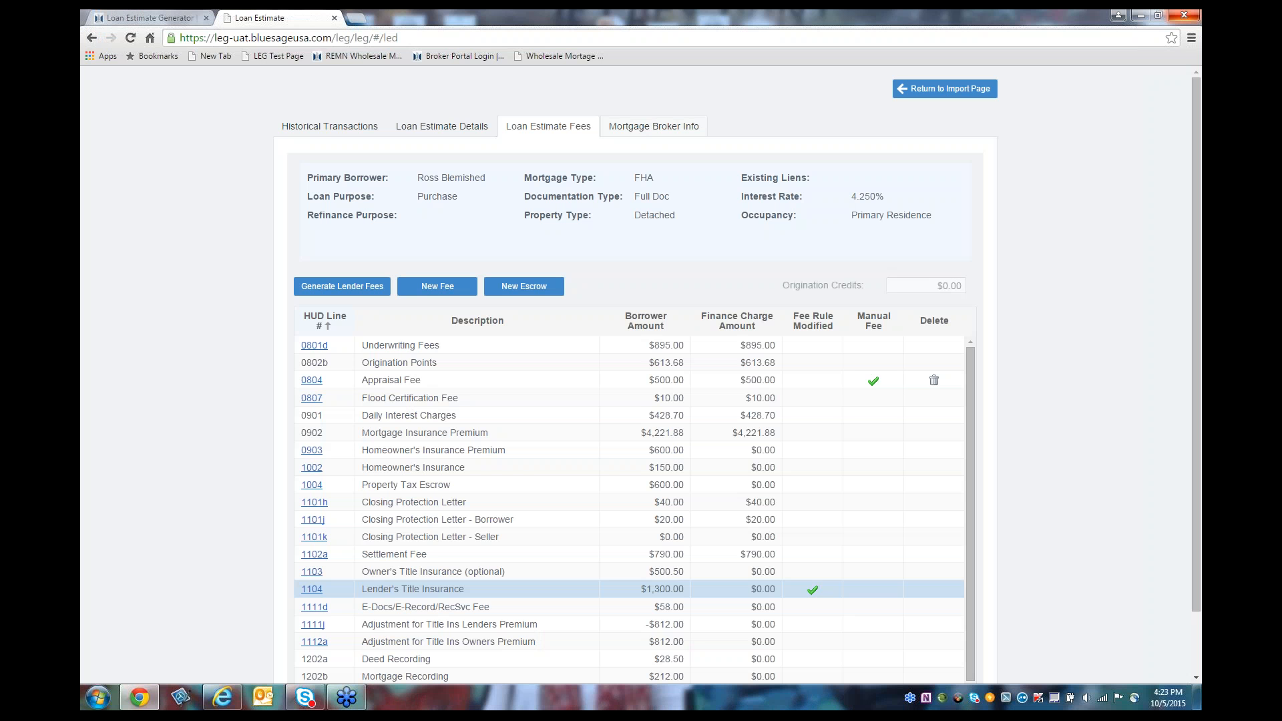
# Step: From the Mortgage Broker Info tab, generate the Loan Estimate as download (45).pdf
pyautogui.click(653, 127)
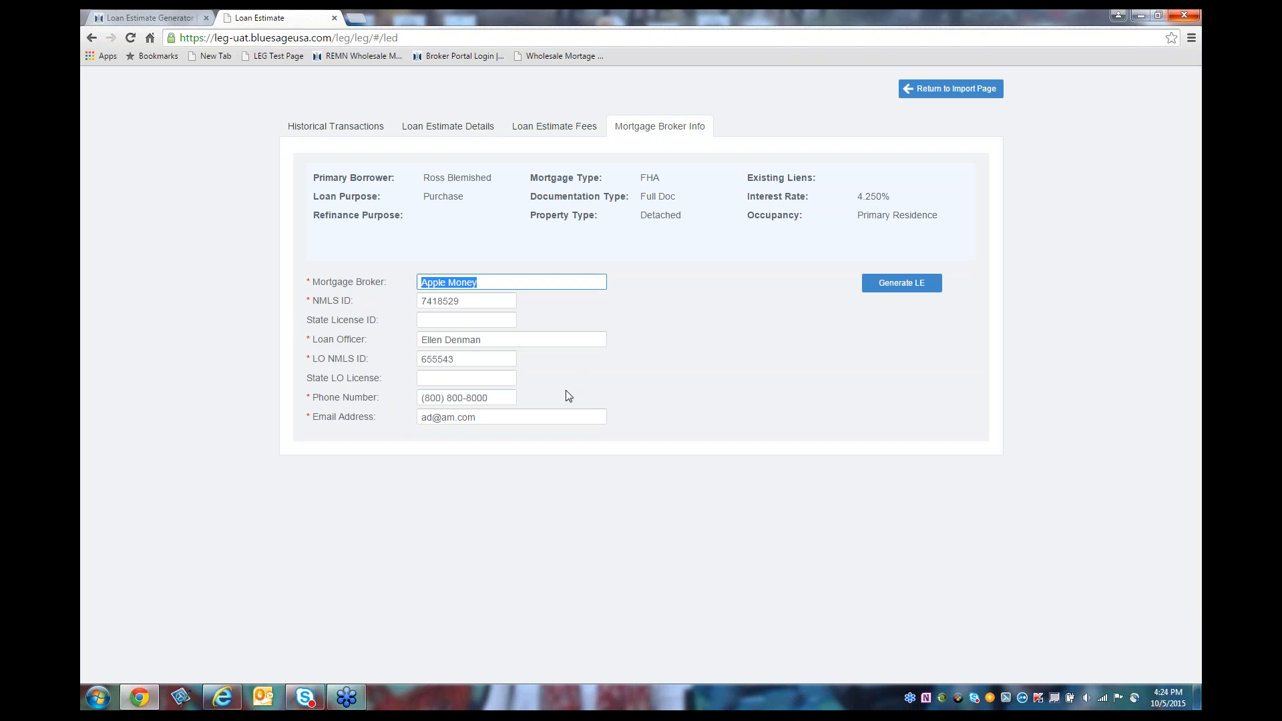
pyautogui.click(886, 291)
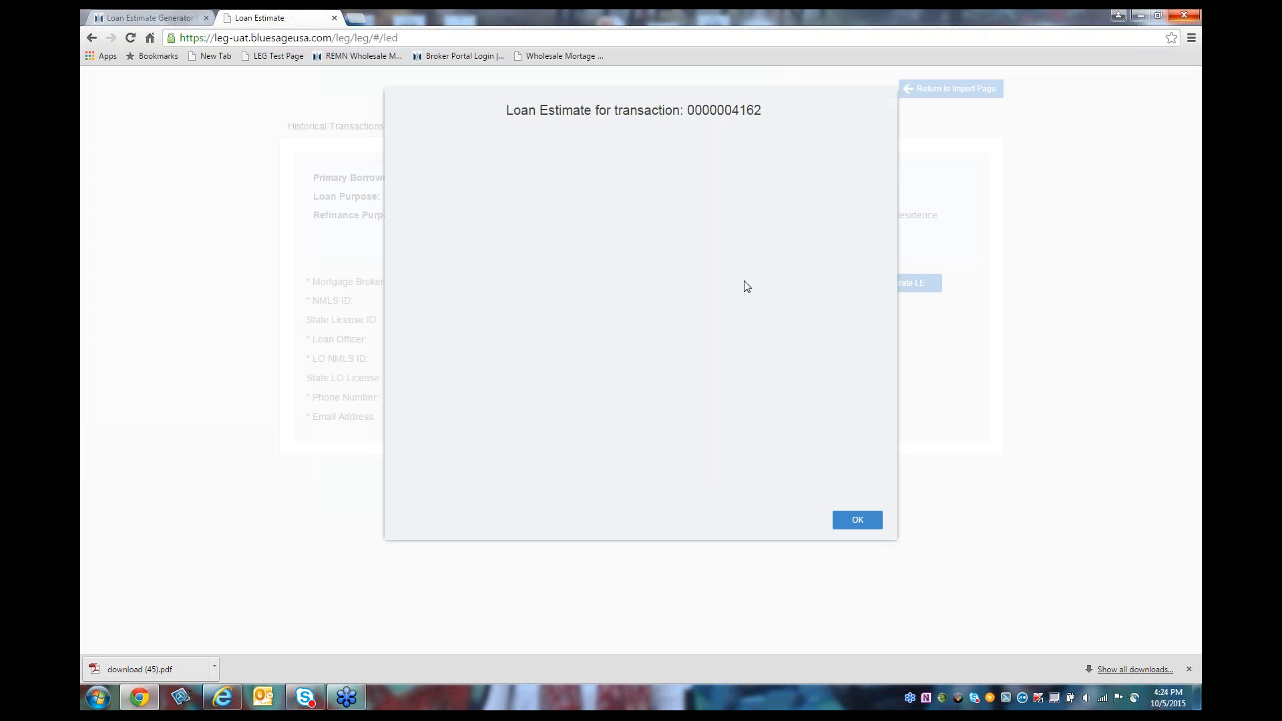
# Step: Open download (45).pdf from the download bar in Adobe Reader
pyautogui.click(187, 671)
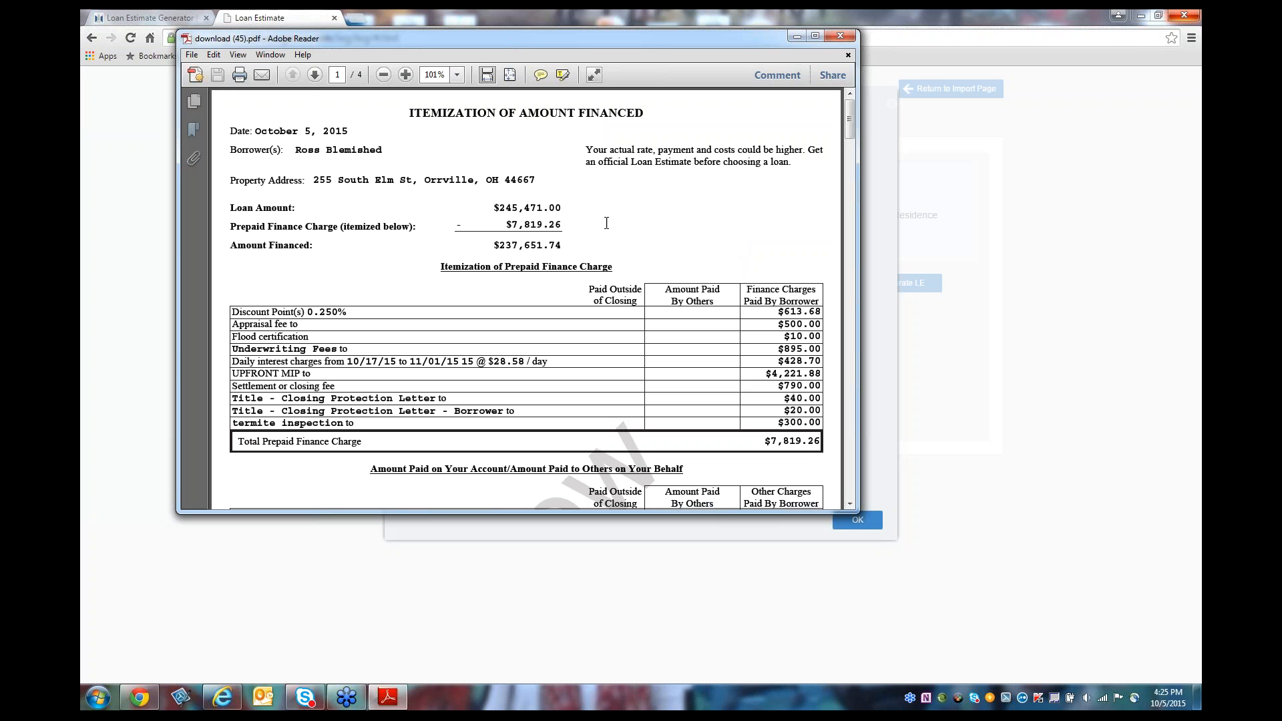
# Step: Move to page 3's Closing Cost Details showing the $300 termite inspection
pyautogui.click(314, 75)
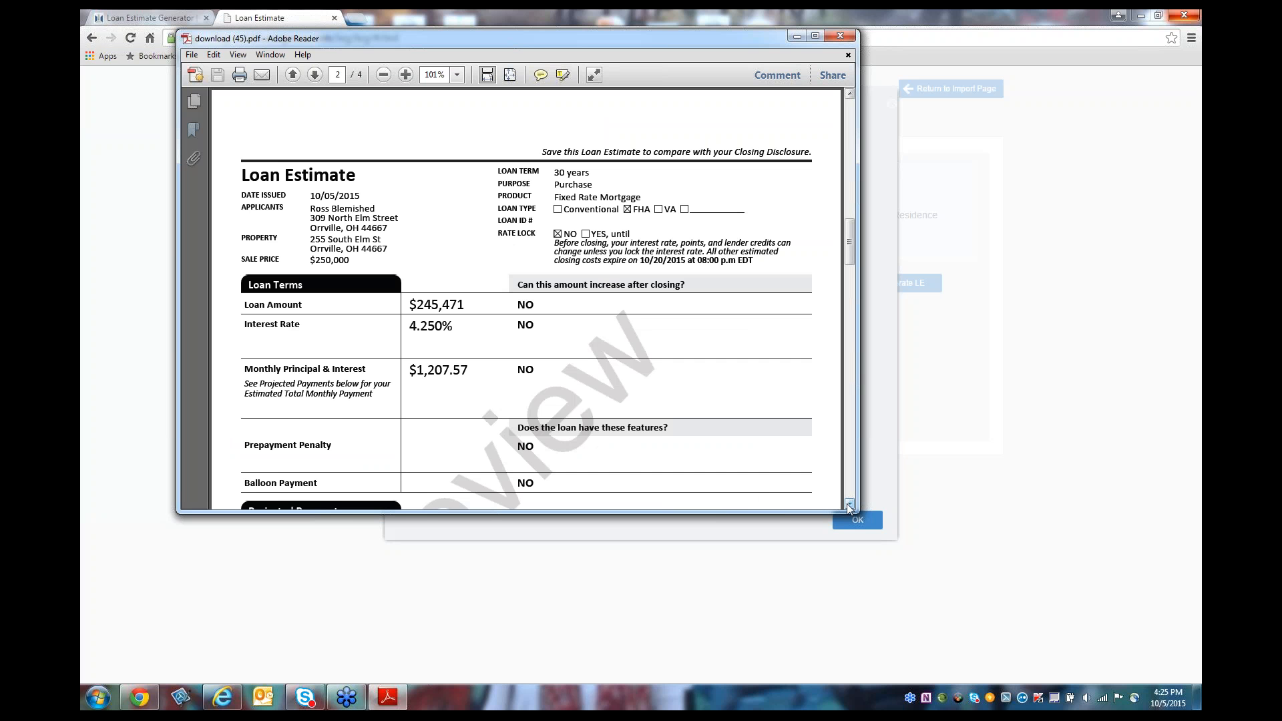
pyautogui.click(849, 505)
pyautogui.moveTo(849, 505); pyautogui.dragTo(848, 504)
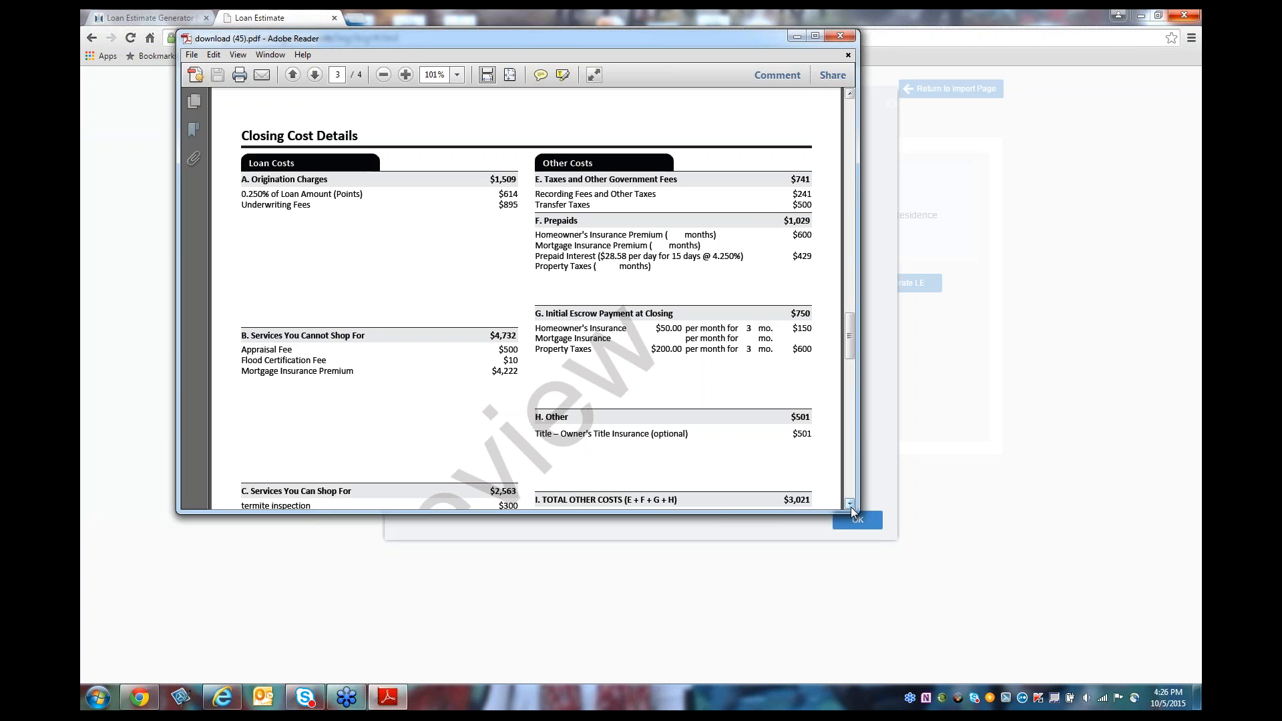
# Step: Review the rest of page 3 and page 4 to the bottom, then close Adobe Reader
pyautogui.scroll(-5, 850, 504)
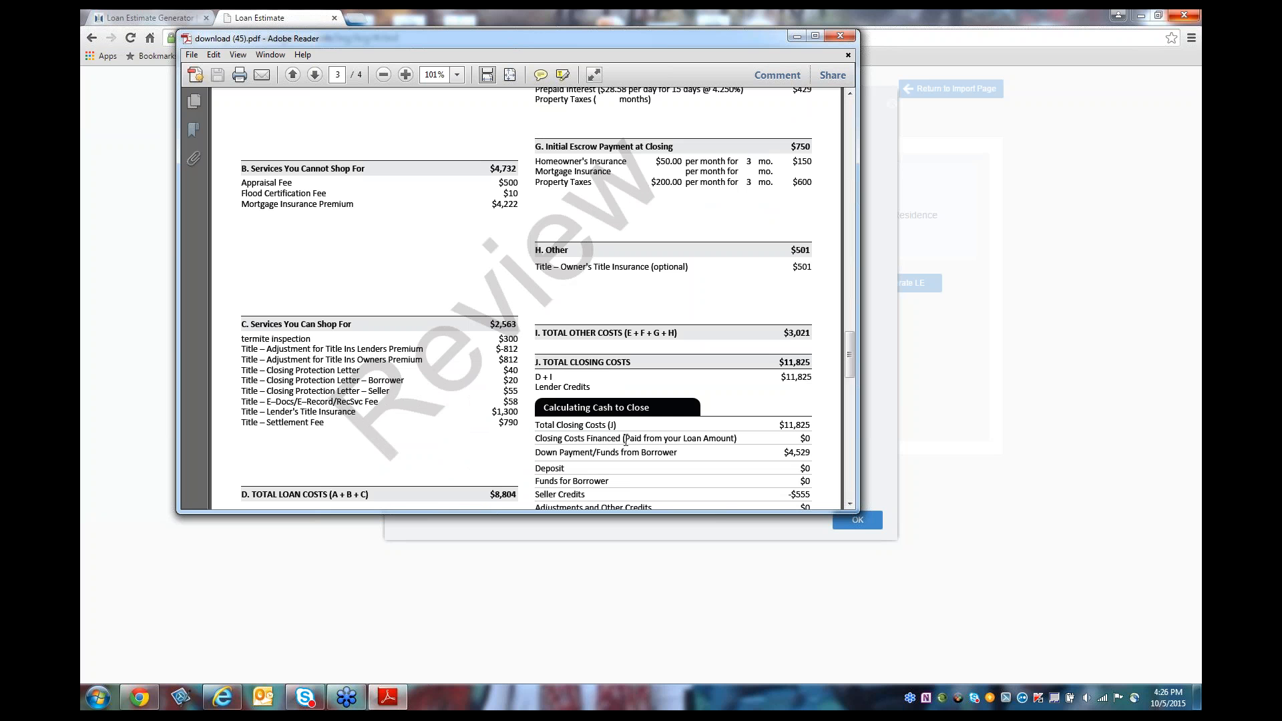
pyautogui.click(317, 77)
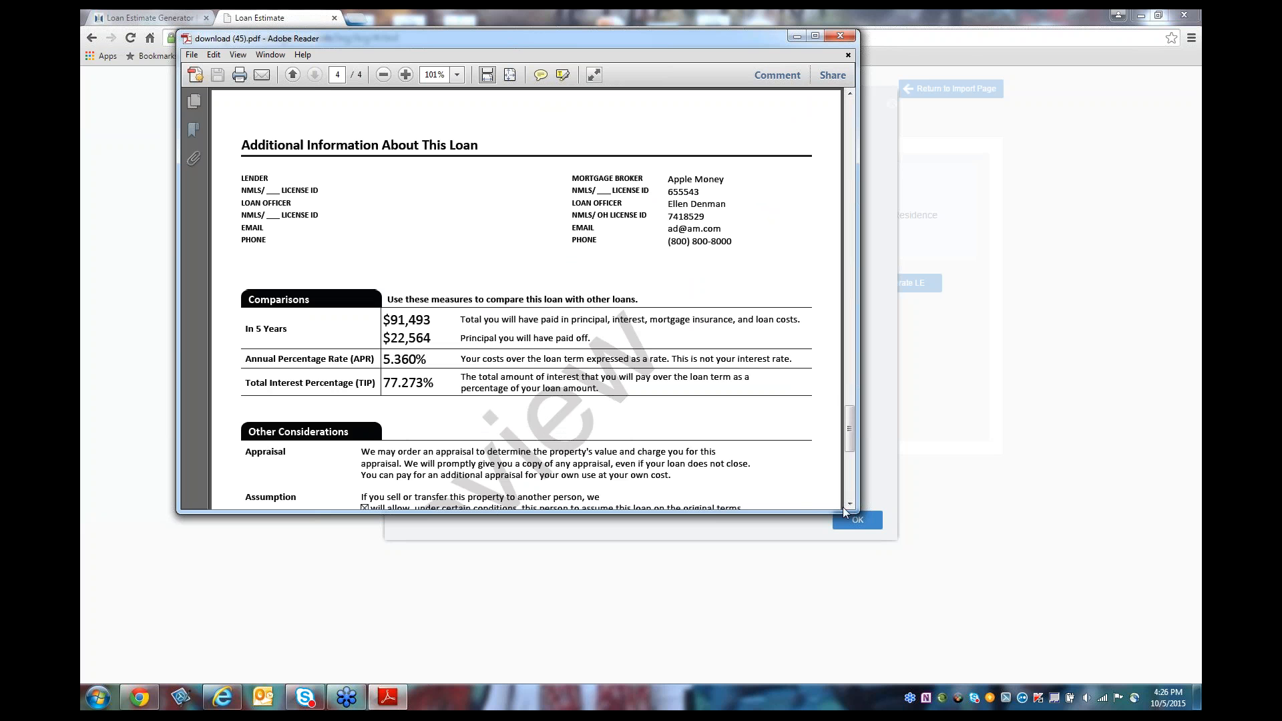
pyautogui.click(850, 503)
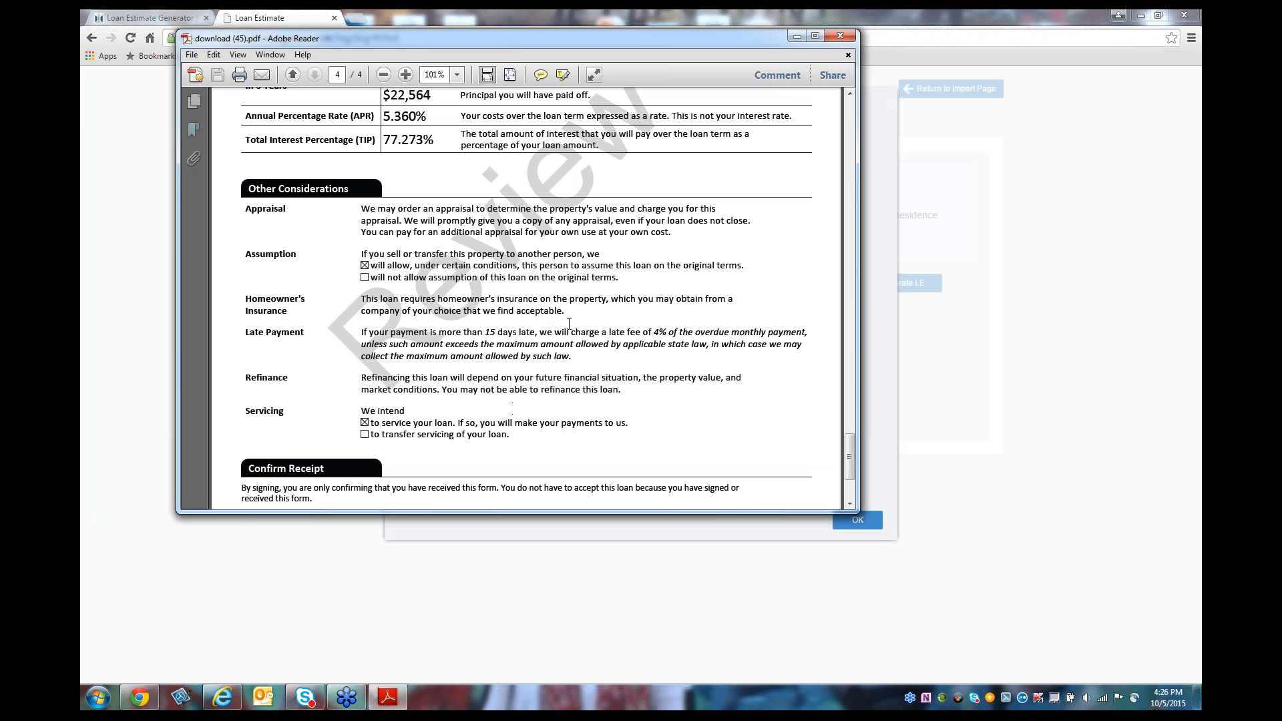
pyautogui.click(839, 38)
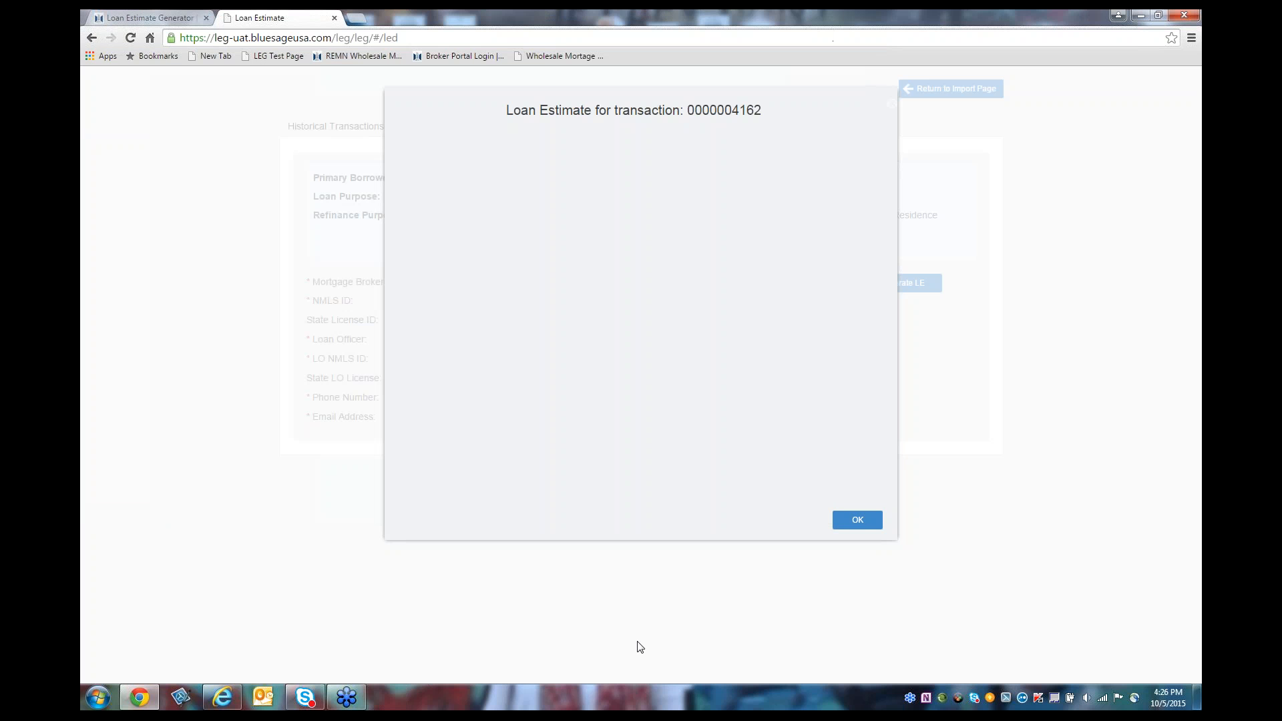
# Step: Dismiss the Loan Estimate notice and return to the import page
pyautogui.click(844, 524)
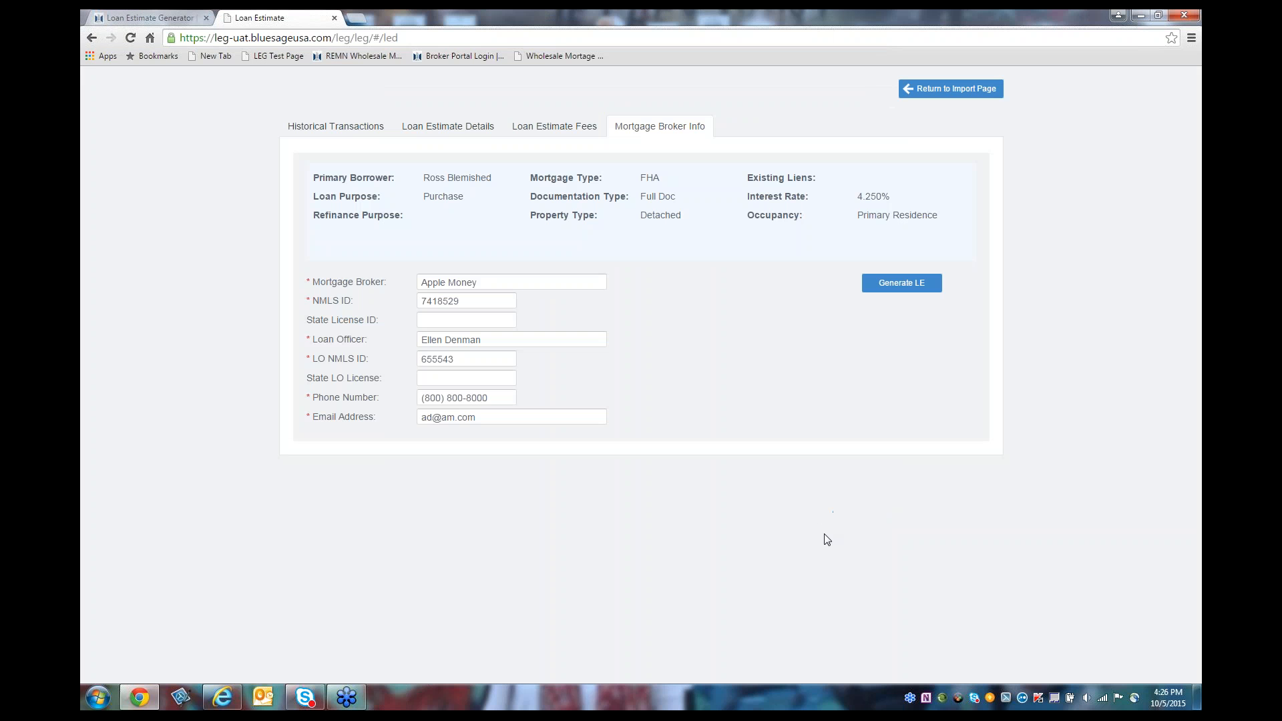
pyautogui.click(965, 96)
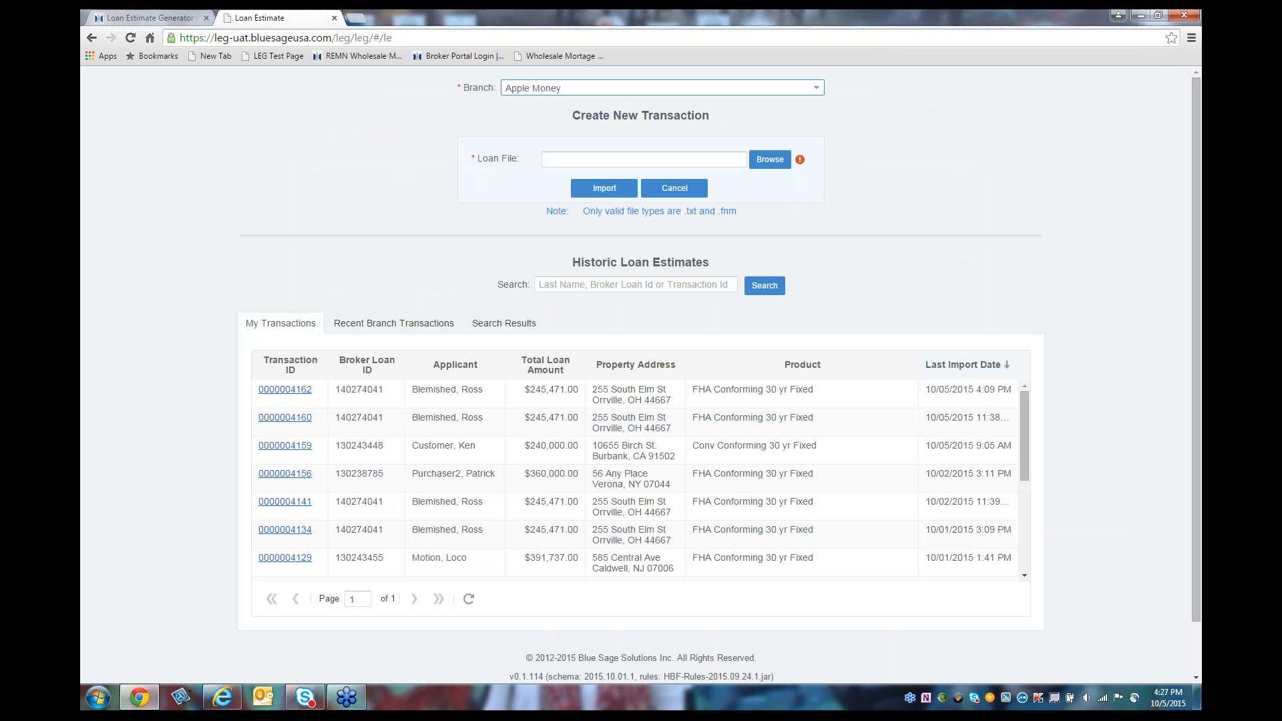
# Step: Reopen the newest transaction (4:24 PM estimate) and view its FHA 30 yr Fixed 4.250% loan estimate details
pyautogui.click(275, 397)
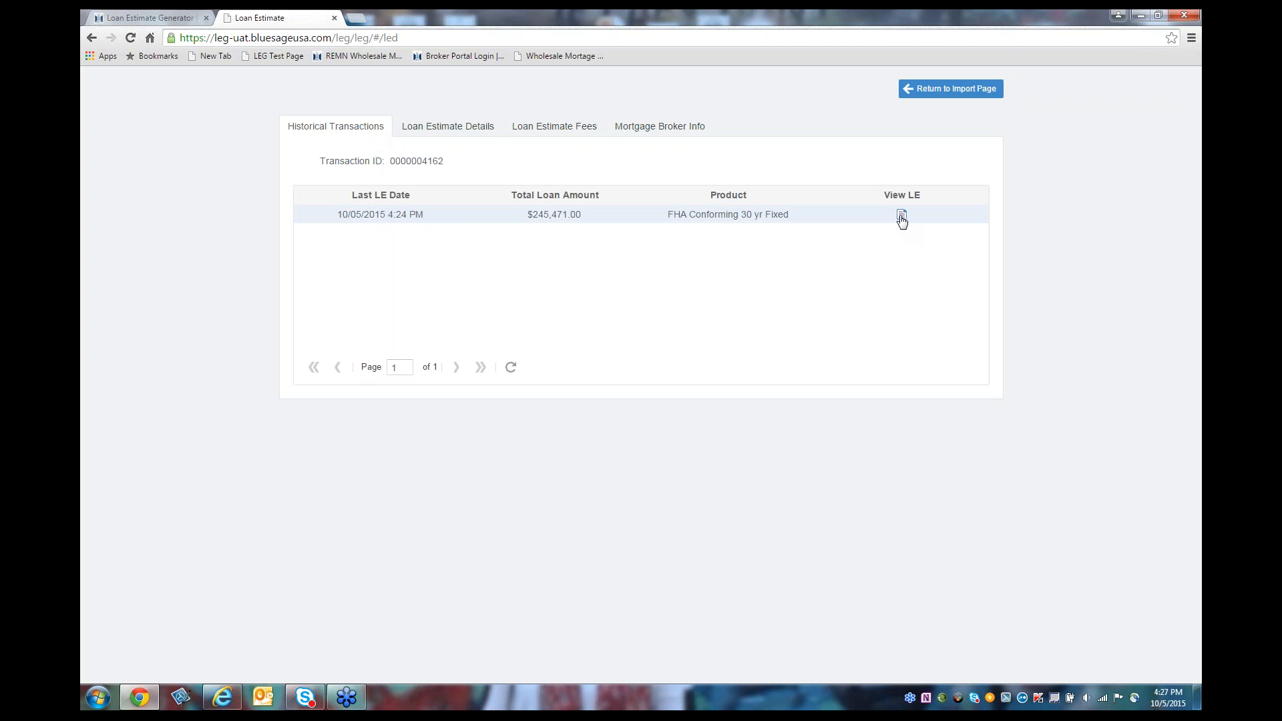
pyautogui.click(451, 133)
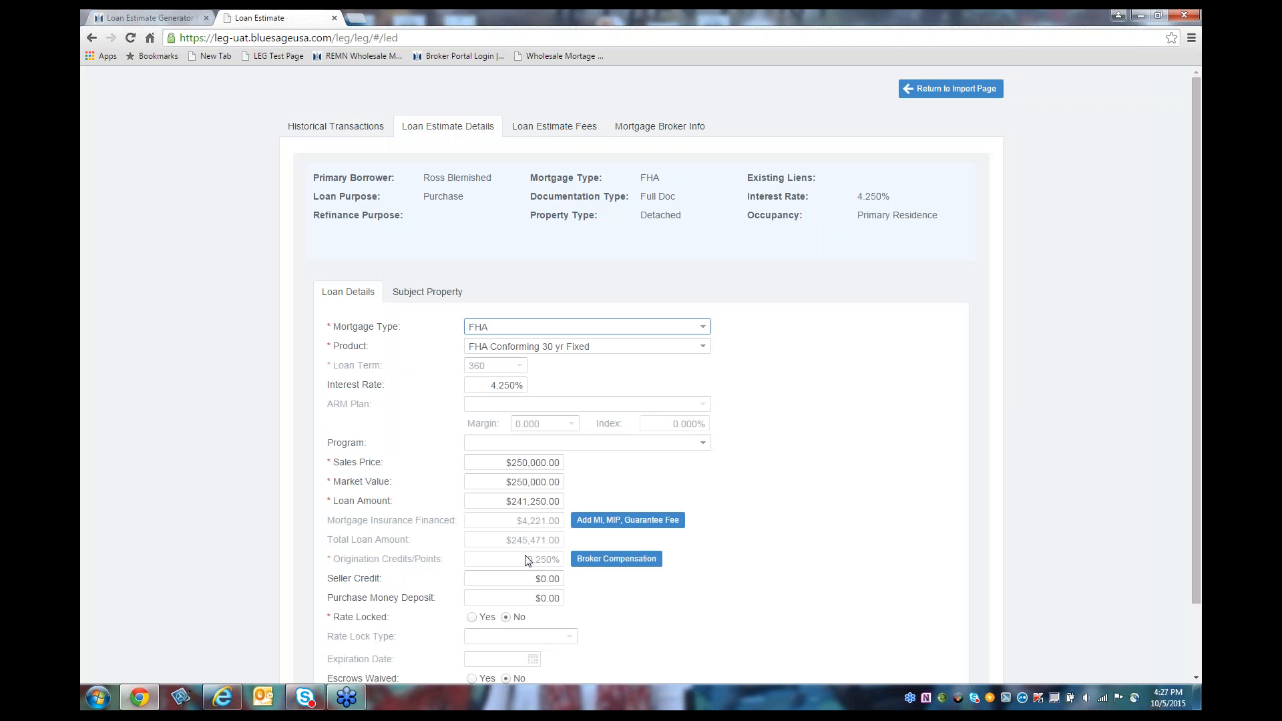
# Step: Change the broker compensation Total Price from -2.500% to -3.000% and save it
pyautogui.click(617, 559)
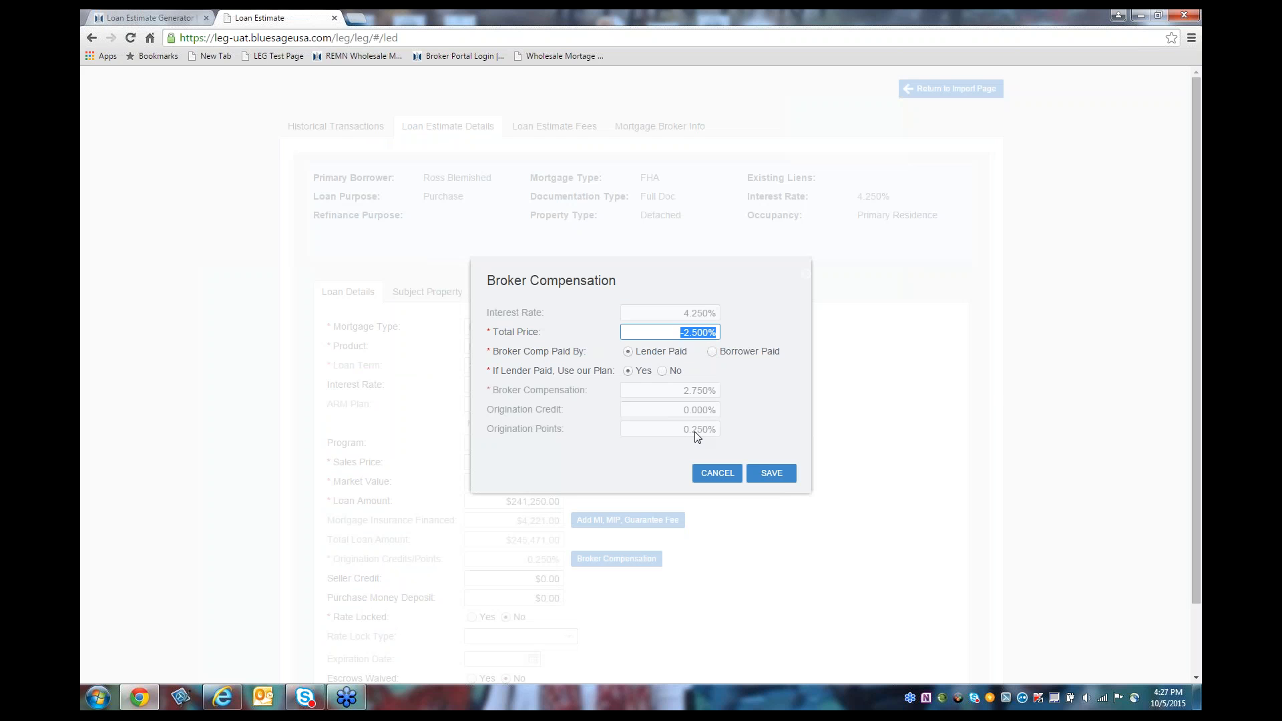
pyautogui.click(687, 334)
pyautogui.press('Delete')
pyautogui.press('Delete')
pyautogui.press('Delete')
pyautogui.write('3.0')
pyautogui.click(763, 475)
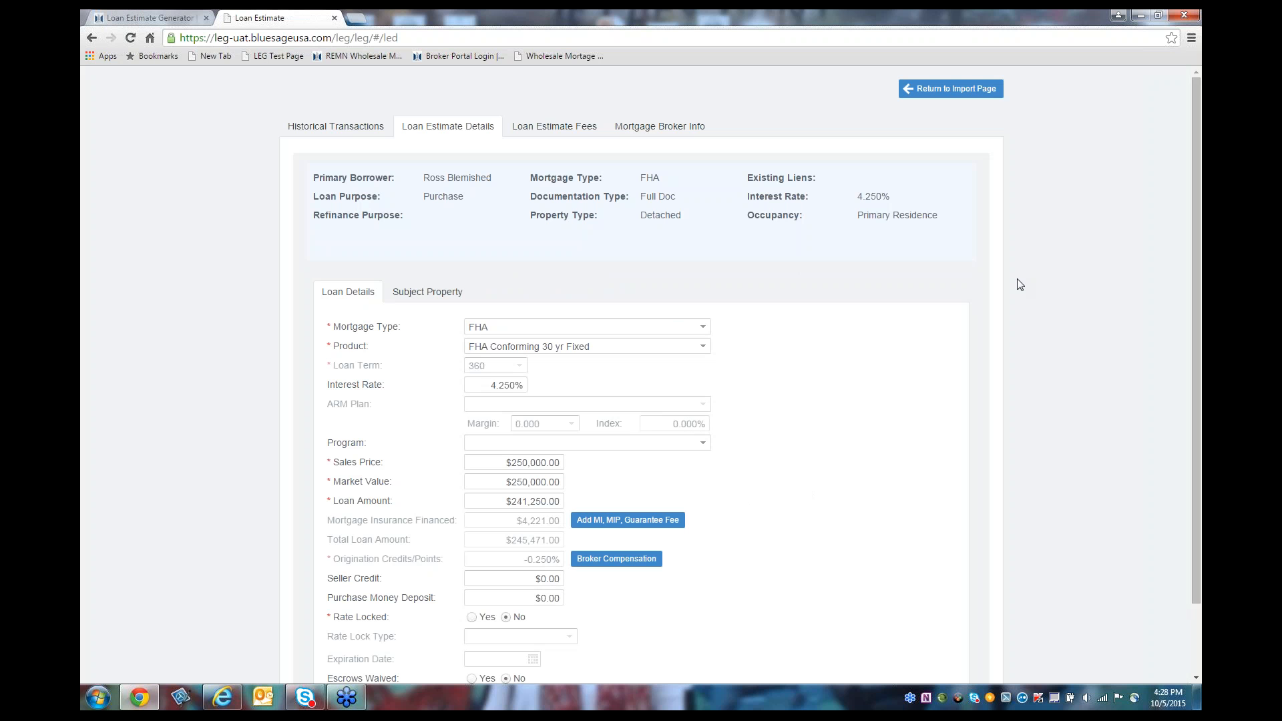
# Step: Attempt Generate LE from Mortgage Broker Info and dismiss the error requiring lender fees be regenerated
pyautogui.click(639, 128)
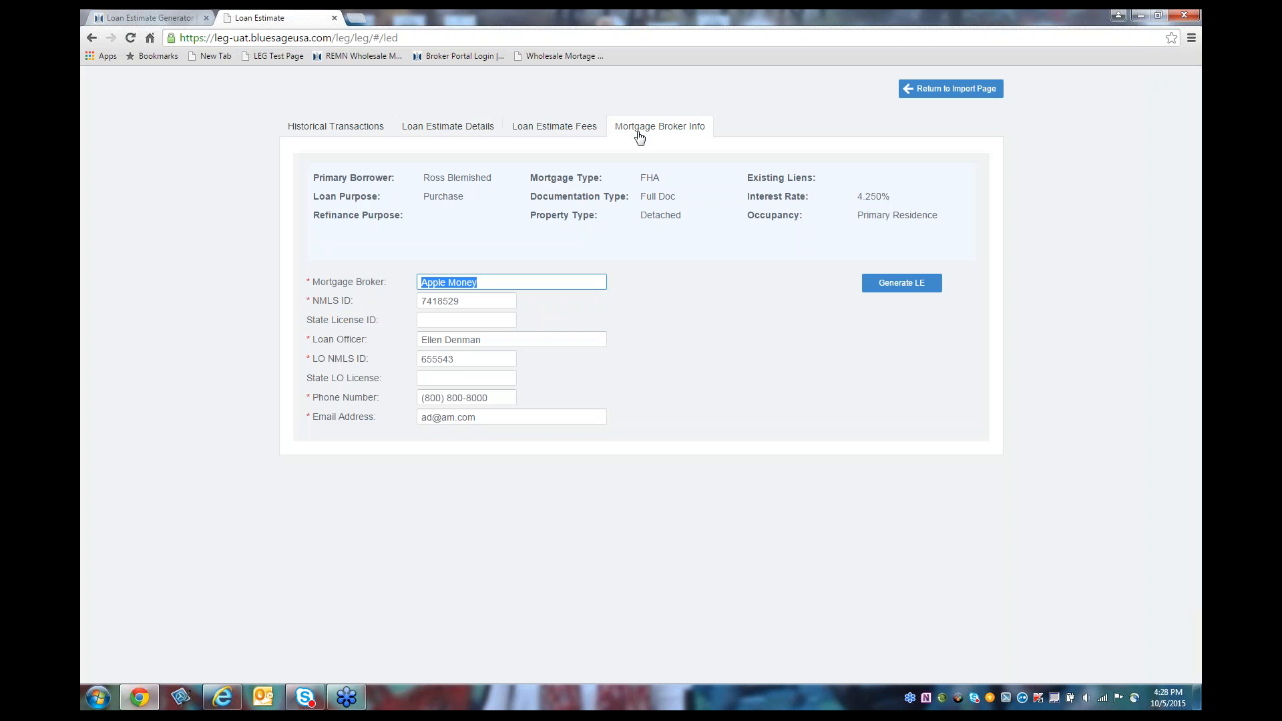
pyautogui.click(901, 284)
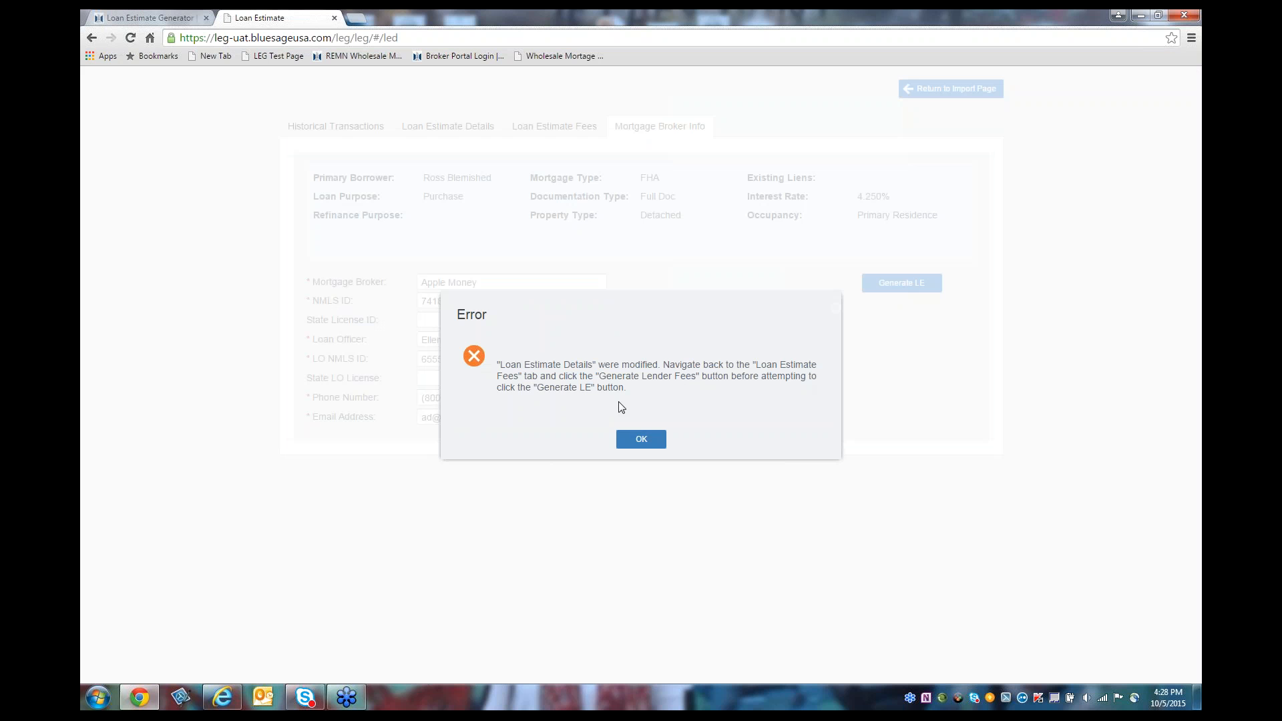
pyautogui.click(641, 441)
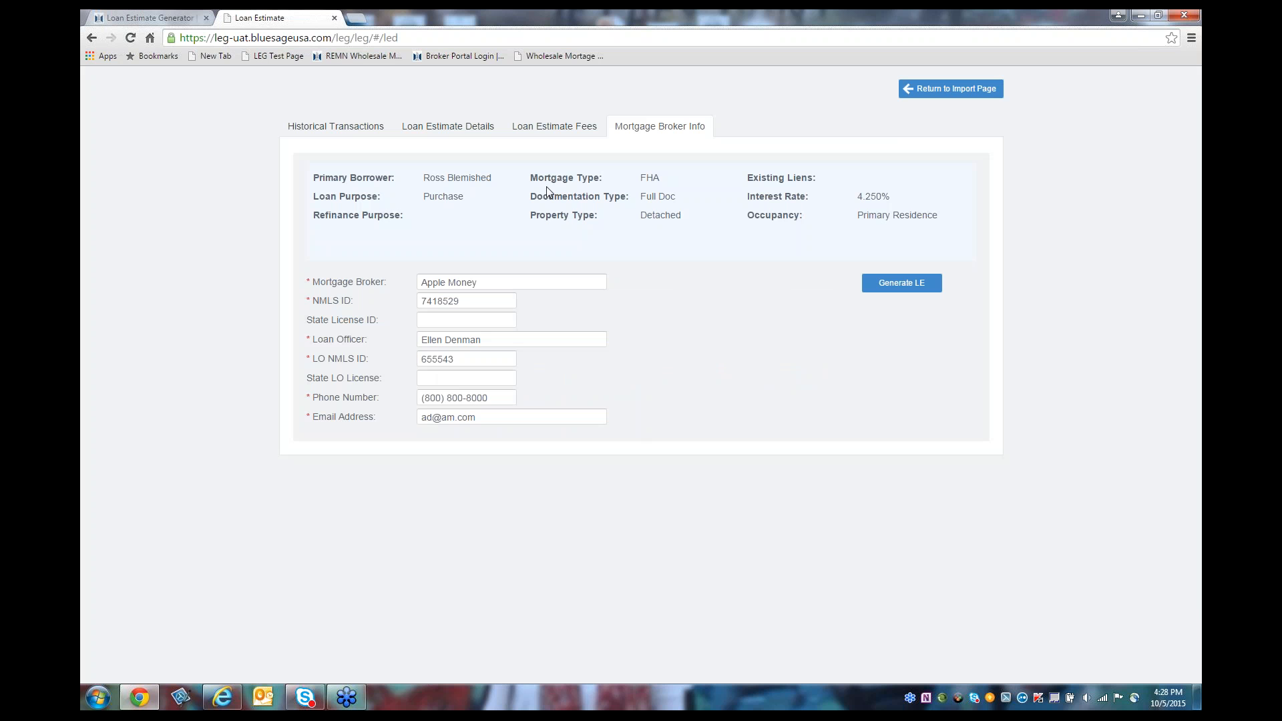
# Step: Regenerate lender fees, retaining the modified system fees, then go back to Mortgage Broker Info
pyautogui.click(547, 128)
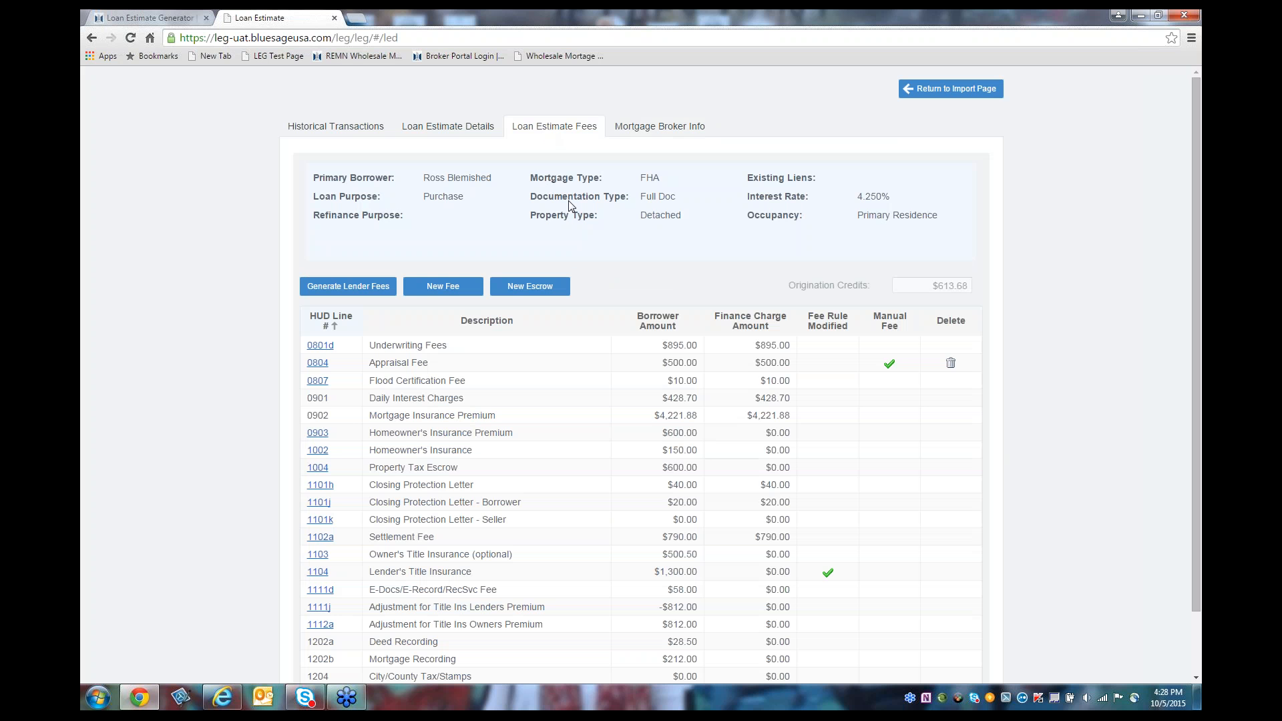
pyautogui.click(342, 293)
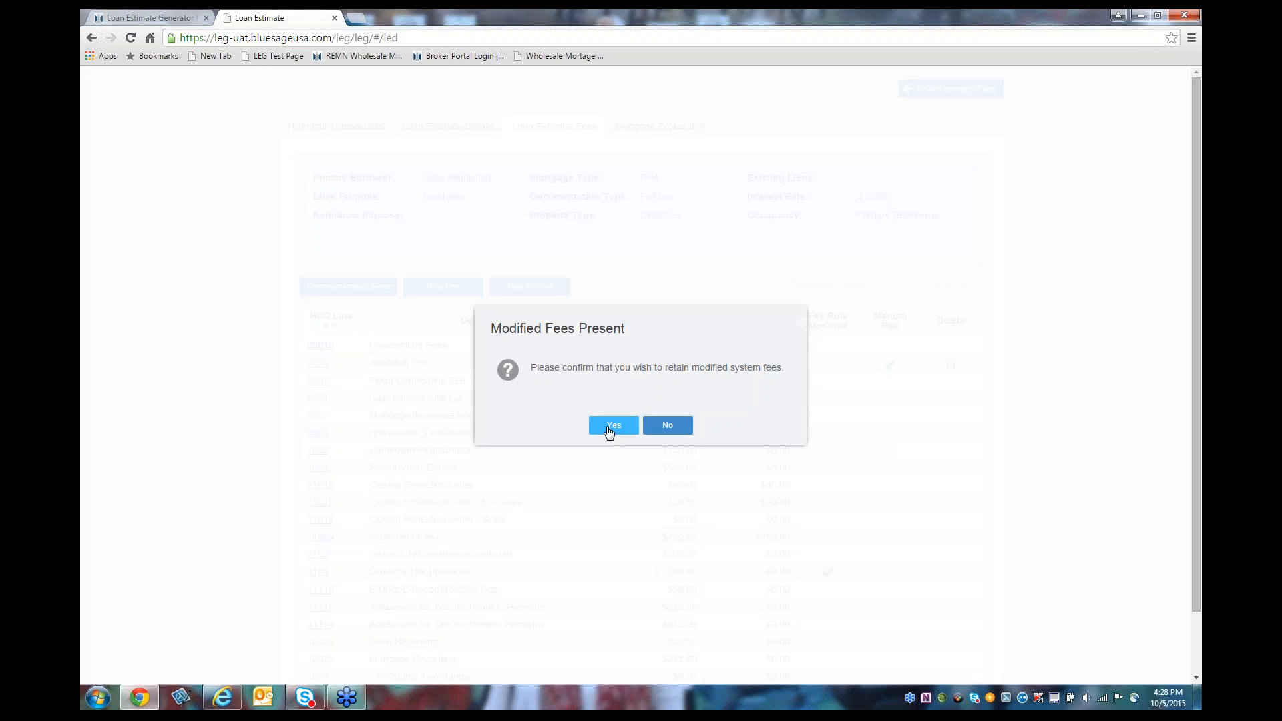
pyautogui.click(612, 427)
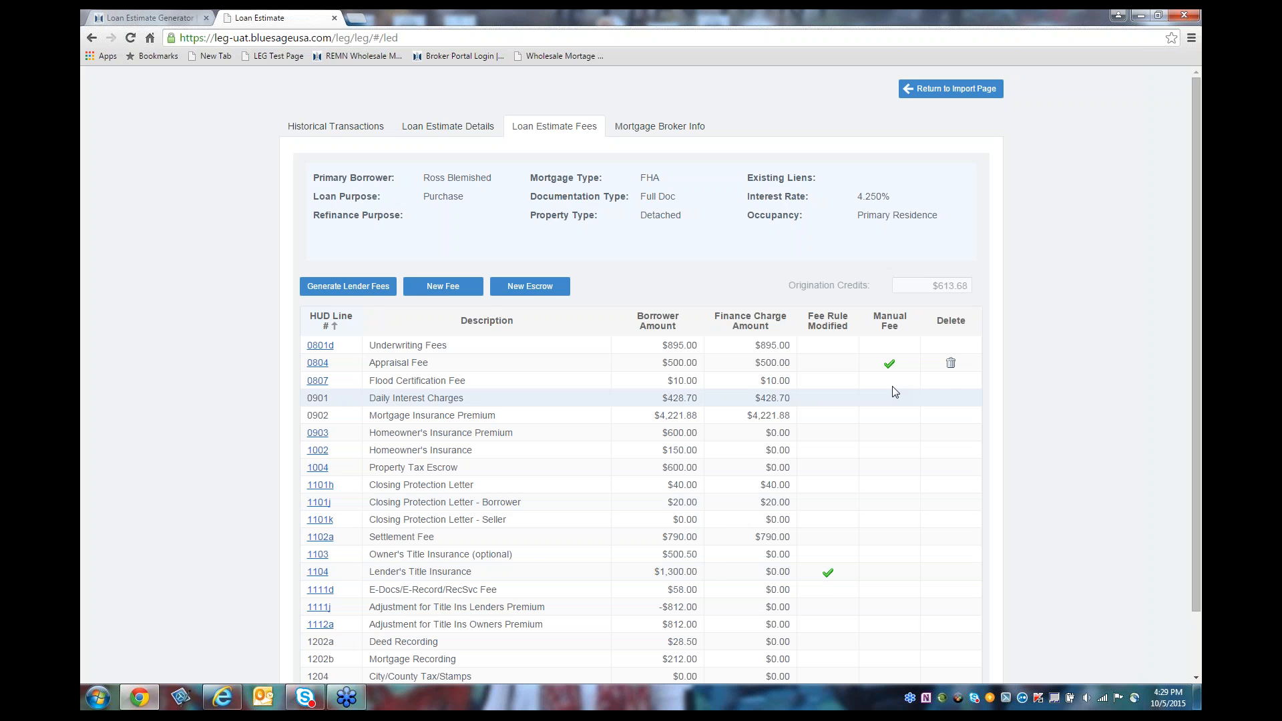
pyautogui.scroll(-1, 1196, 315)
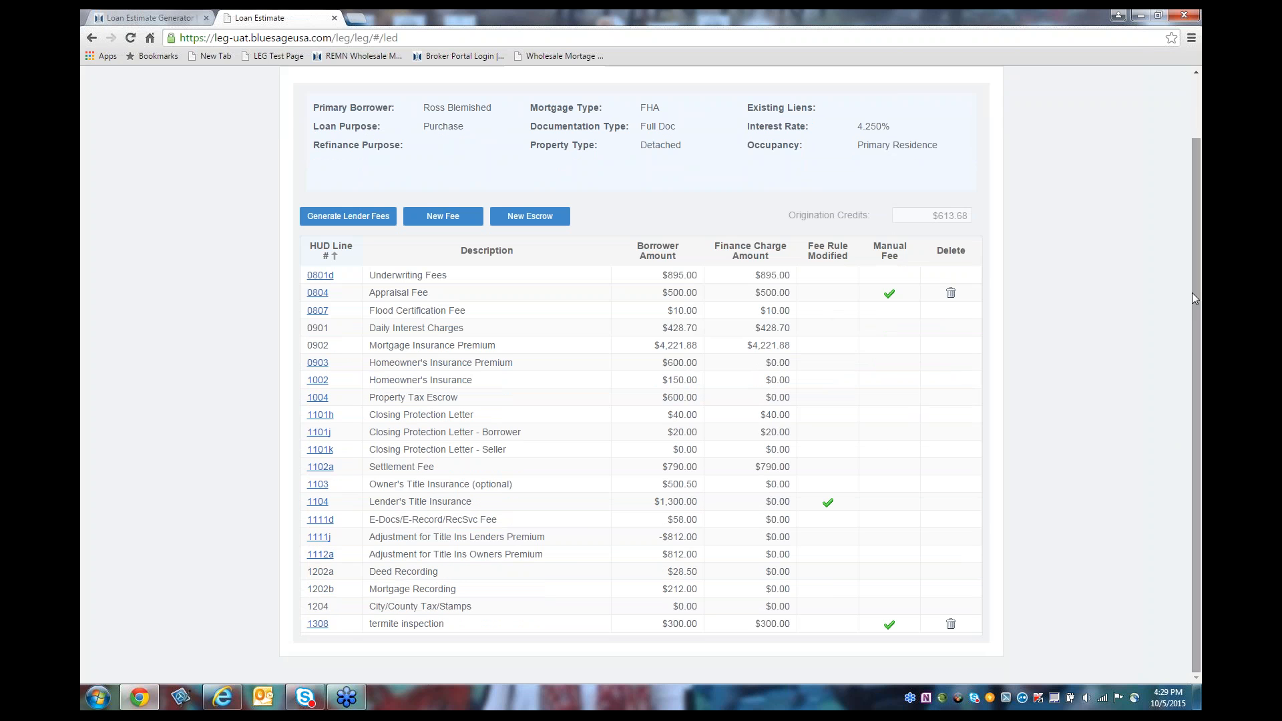
pyautogui.scroll(1, 1194, 298)
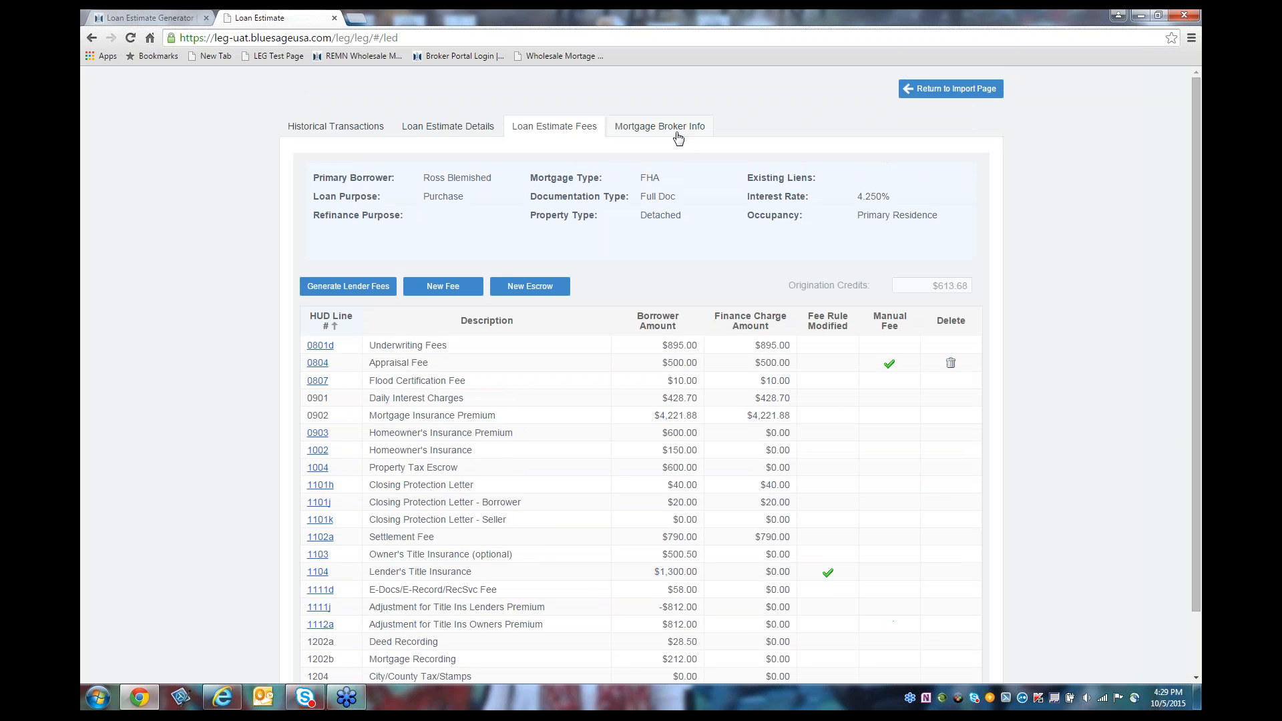
pyautogui.click(677, 138)
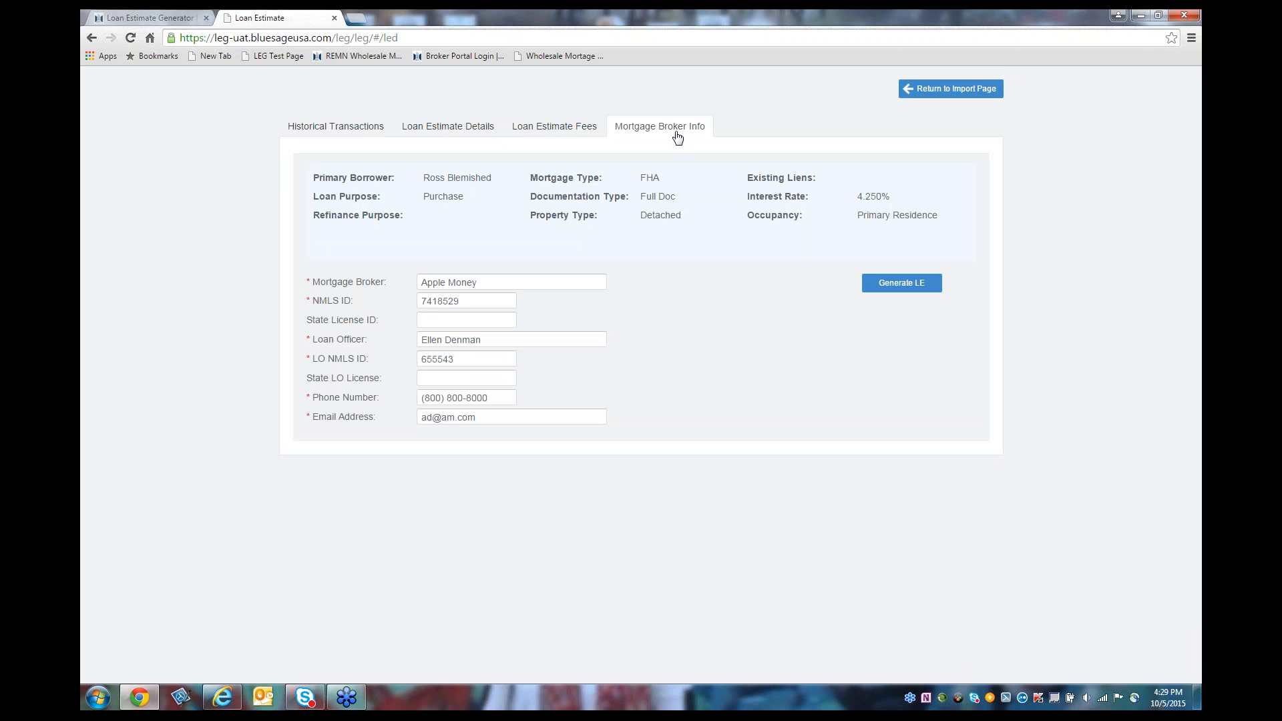
# Step: Generate the updated Loan Estimate and open the downloaded download (46).pdf
pyautogui.click(873, 289)
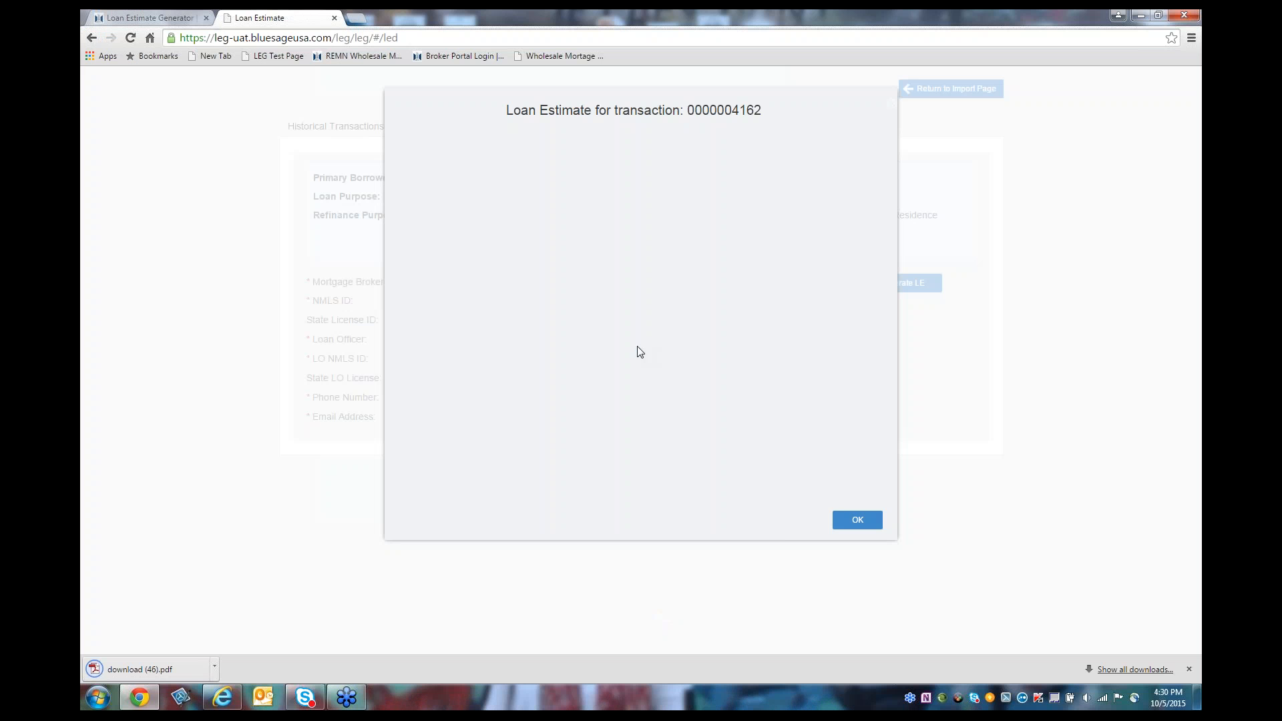
pyautogui.click(183, 676)
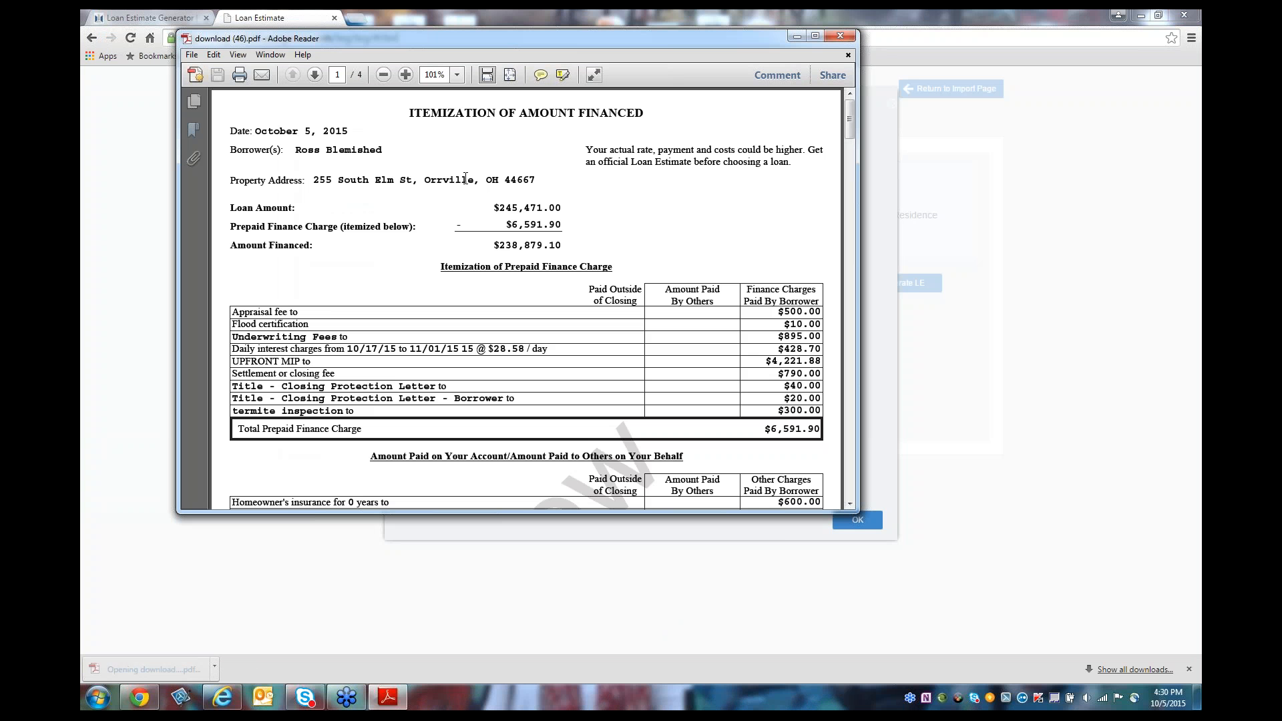
# Step: Page through the Loan Estimate PDF to the $14,571 Estimated Cash to Close, then close Adobe Reader
pyautogui.click(315, 75)
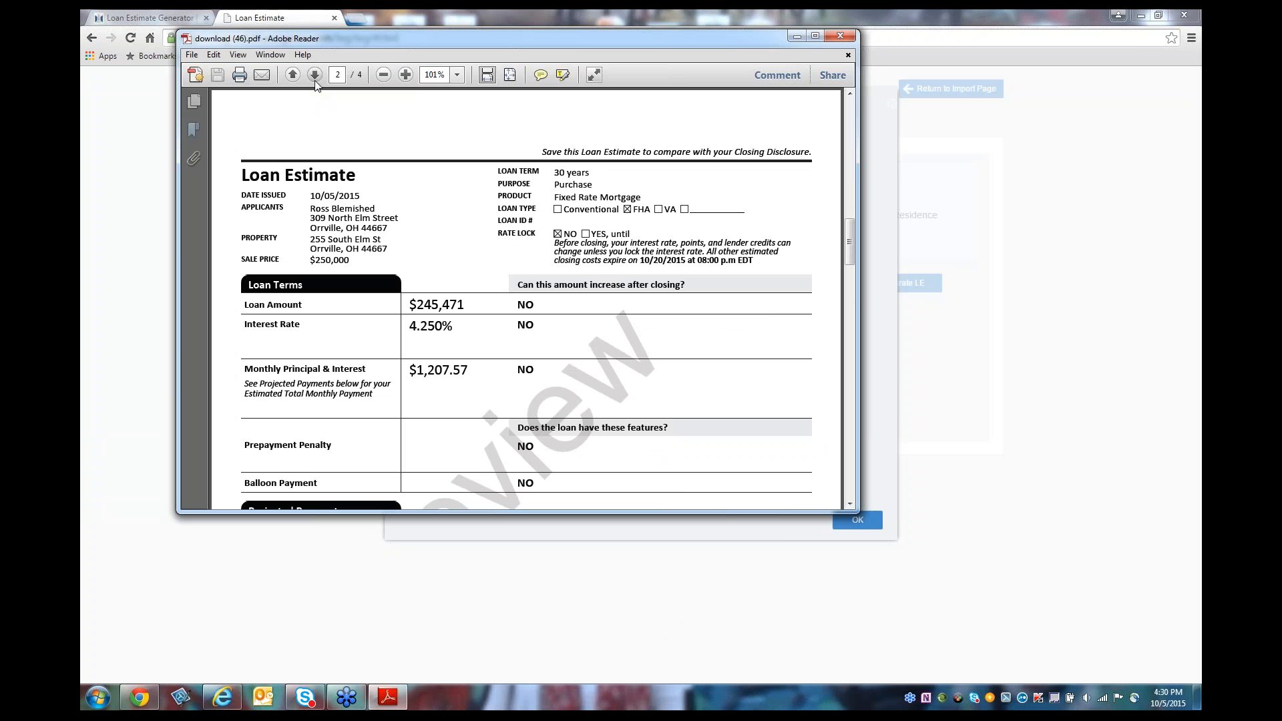
pyautogui.click(314, 75)
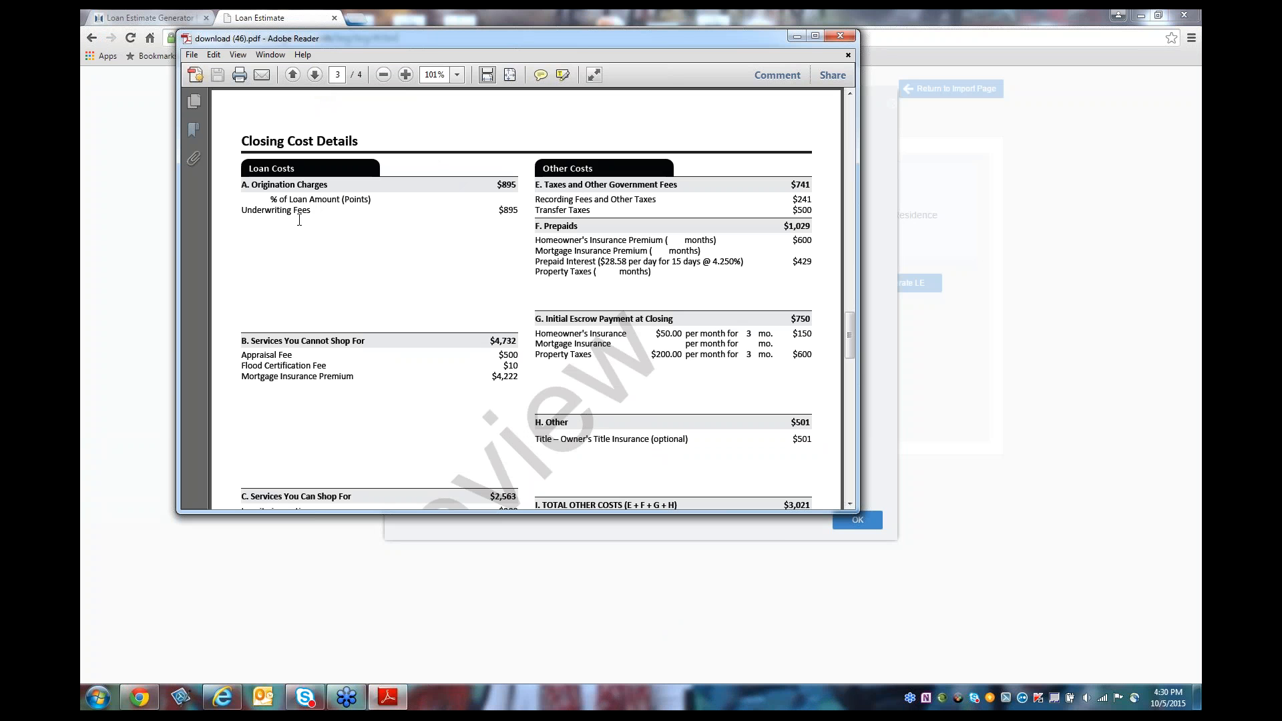
pyautogui.click(849, 506)
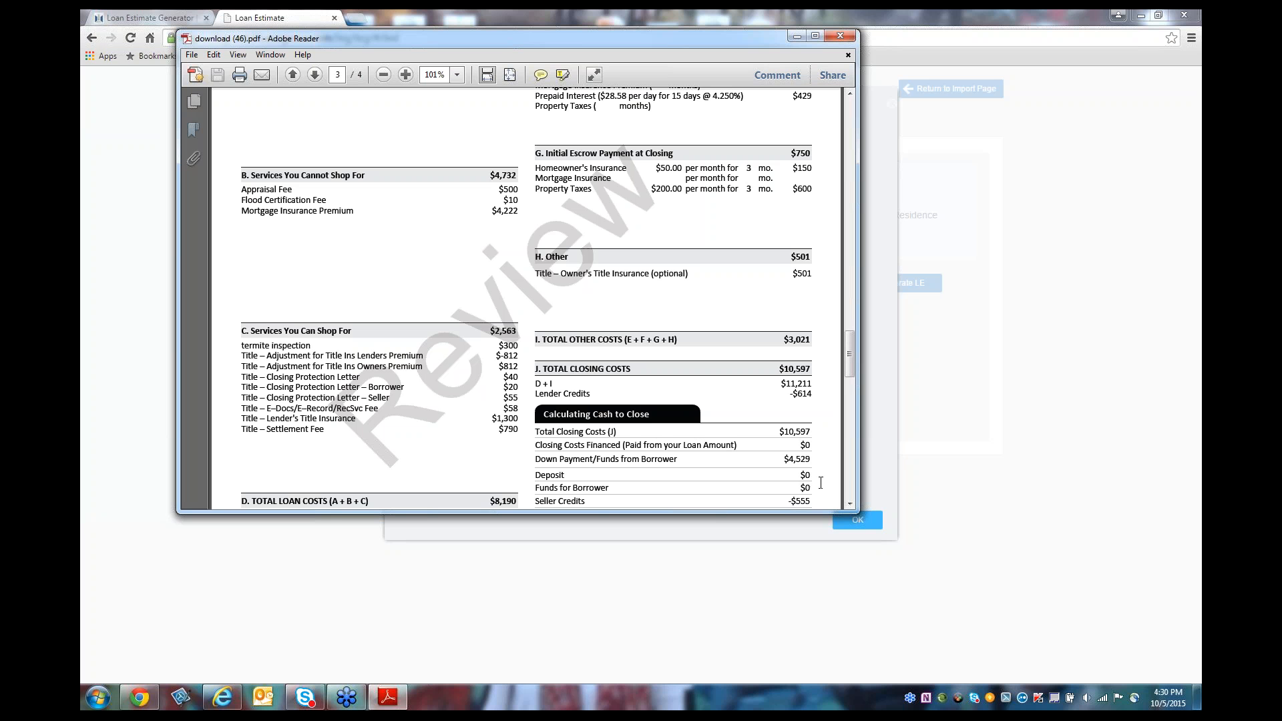
pyautogui.click(849, 505)
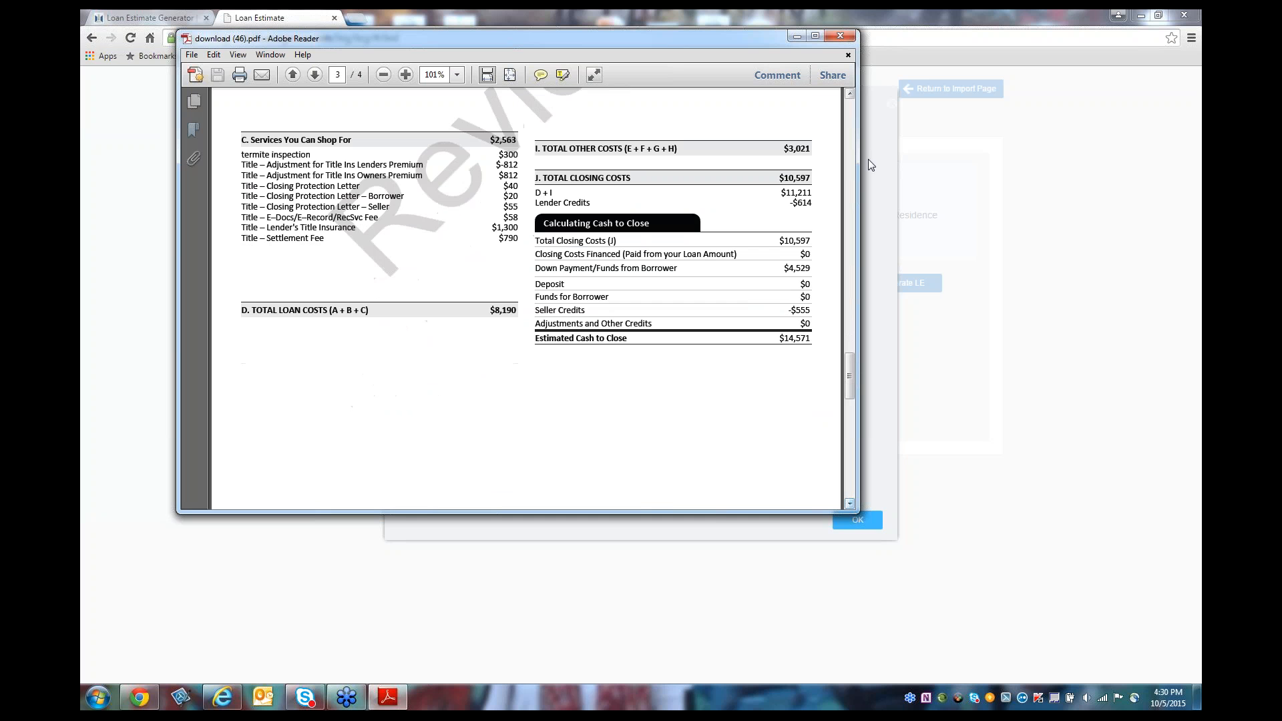
pyautogui.click(840, 37)
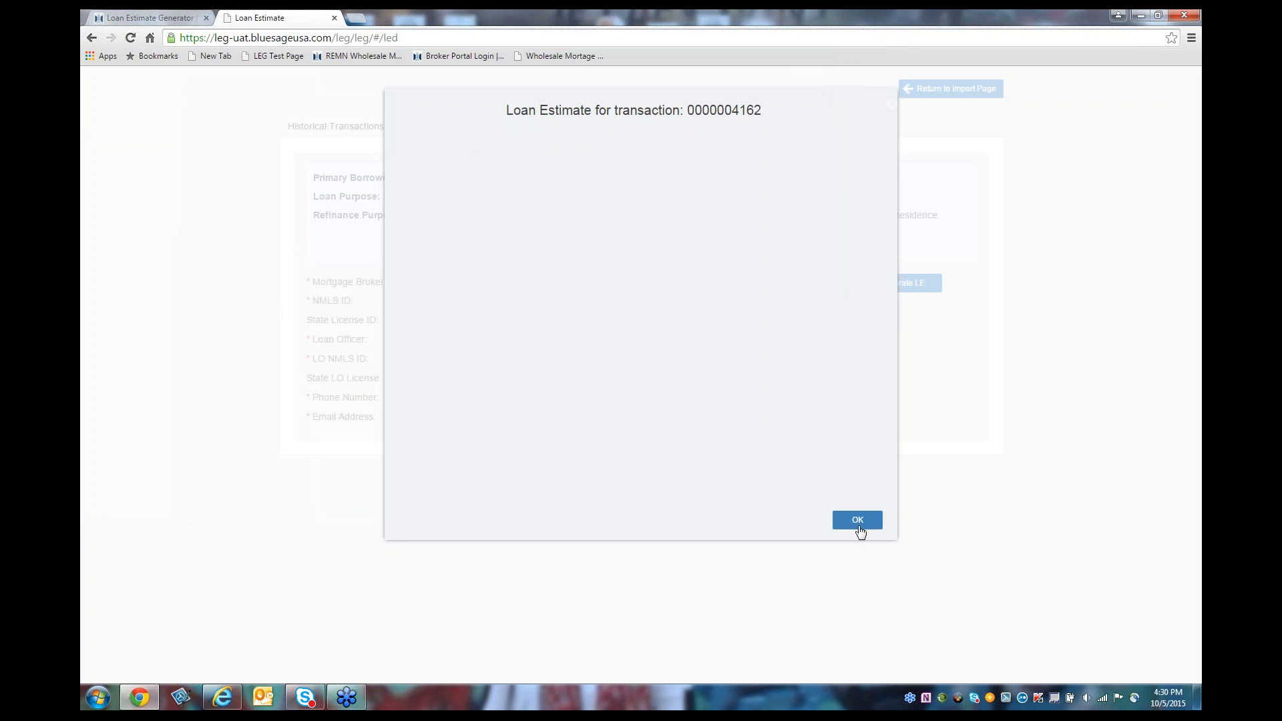
# Step: Confirm the 10/05/2015 4:29 PM estimate appears in Historical Transactions, then return to the import page
pyautogui.click(859, 526)
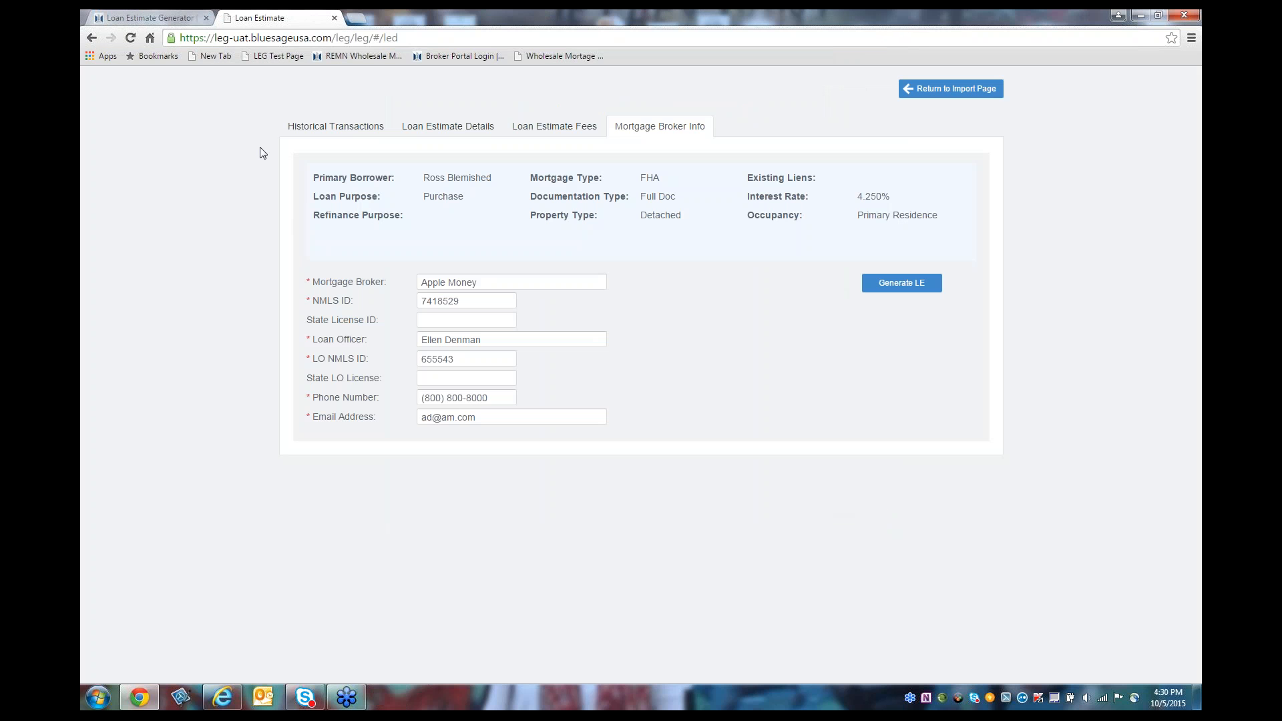
pyautogui.click(314, 130)
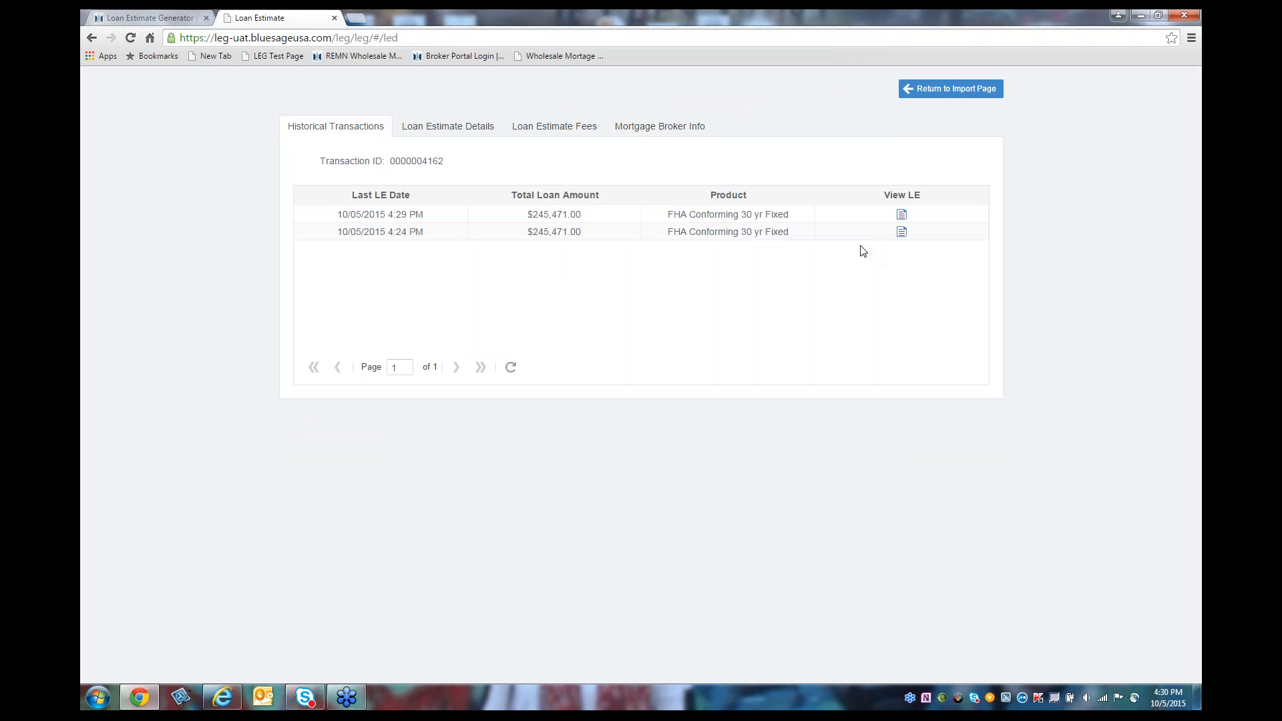
pyautogui.click(919, 91)
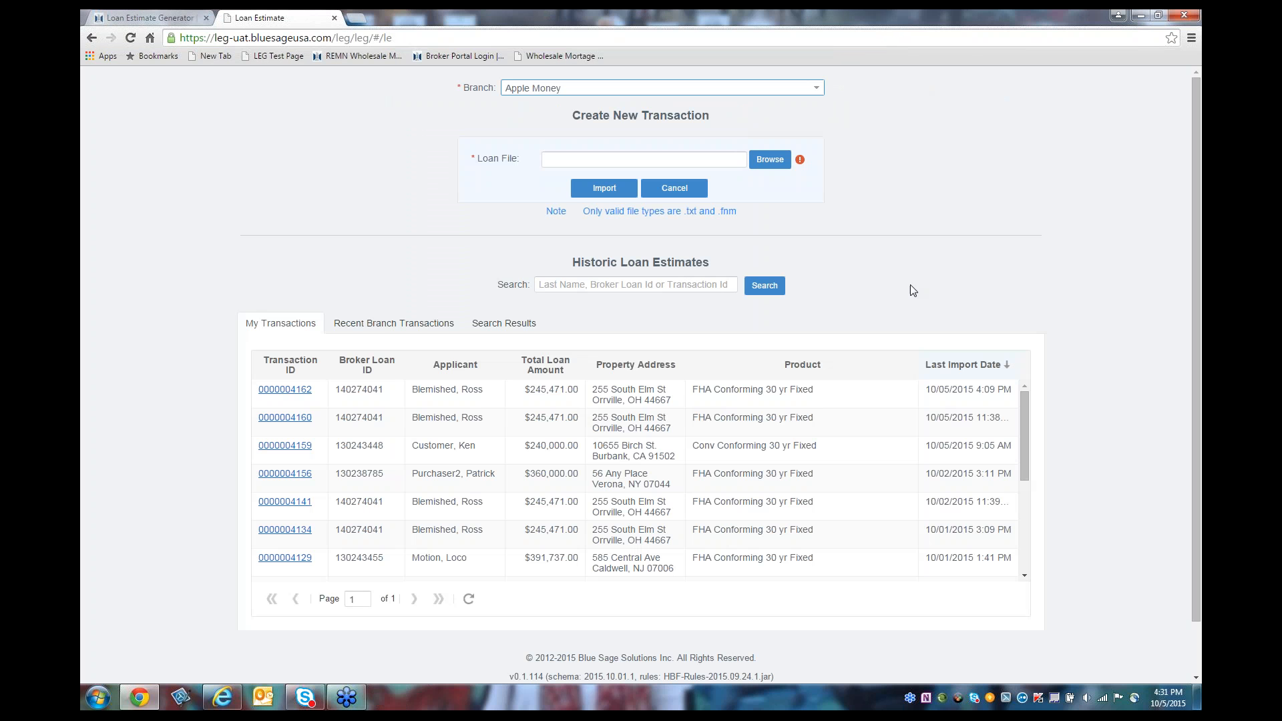